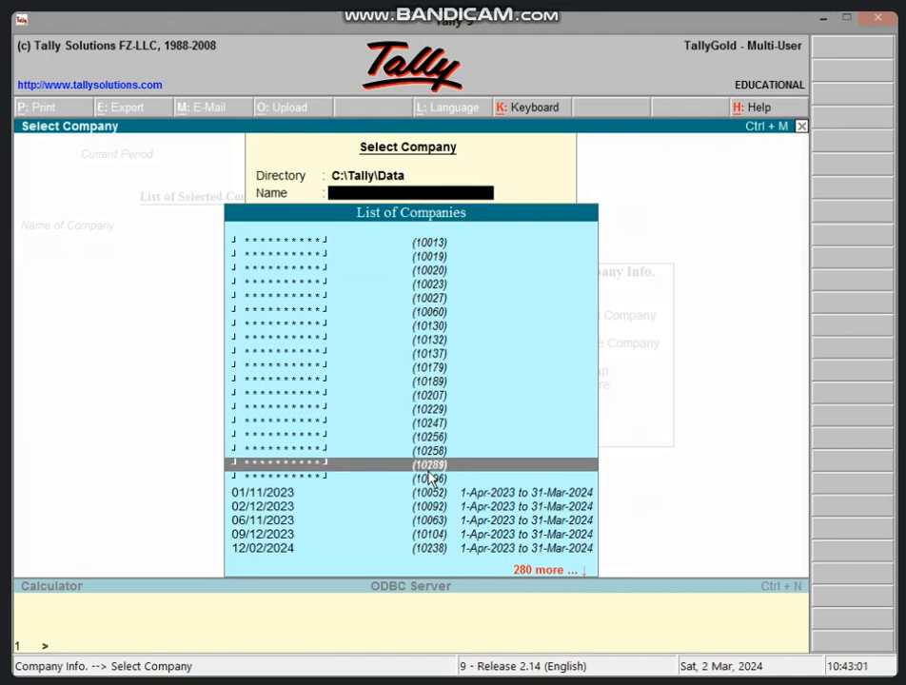
# Open the highlighted encrypted company from the company list and enter its TallyVault password.
pyautogui.press('Return')
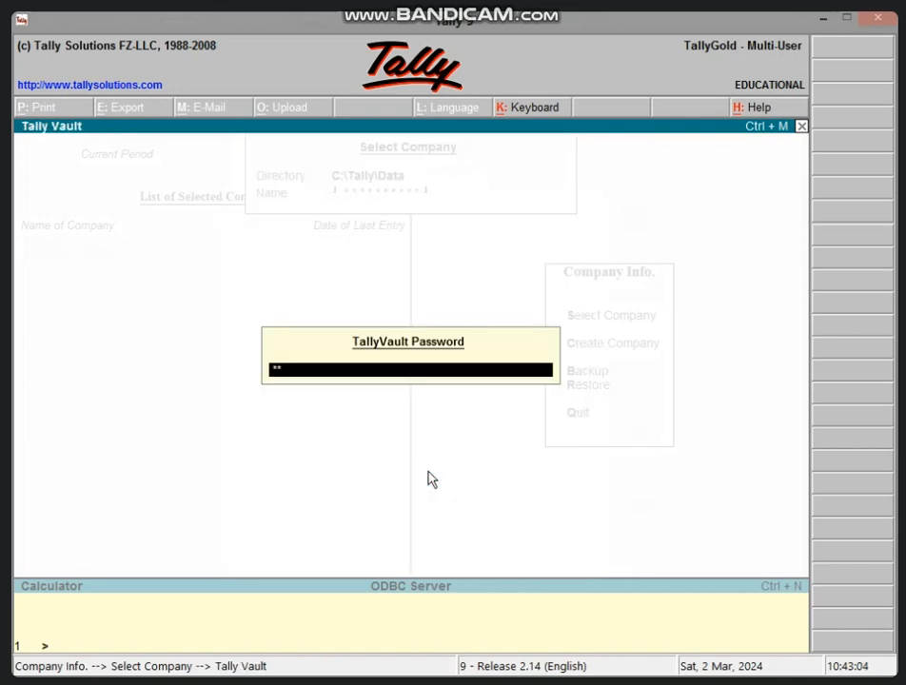
pyautogui.write('*****')
pyautogui.press('Return')
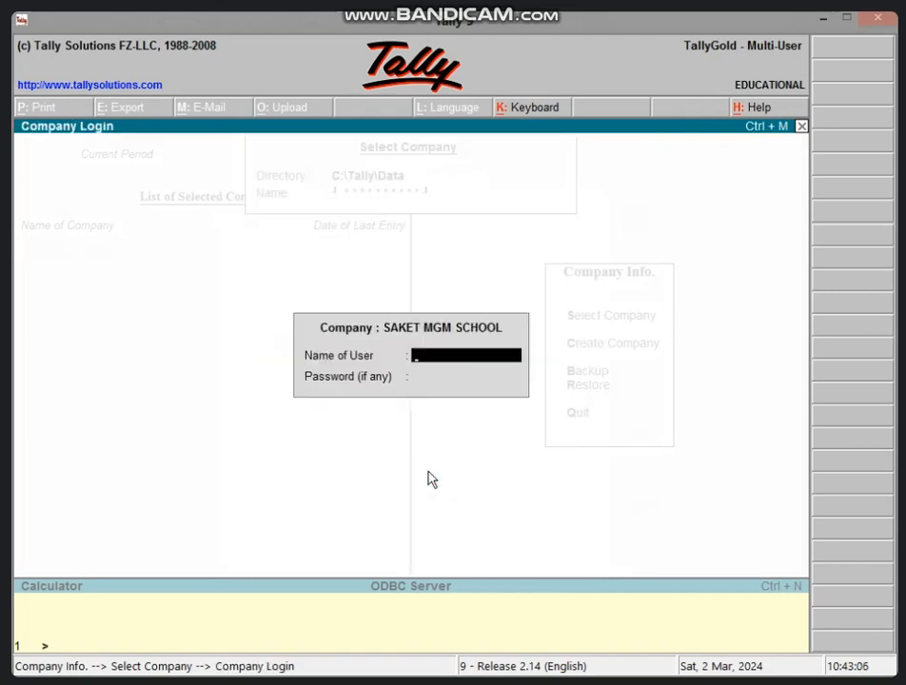
# Log in to the company as user SAKET MGM with the user password.
pyautogui.write('SAKET MGM')
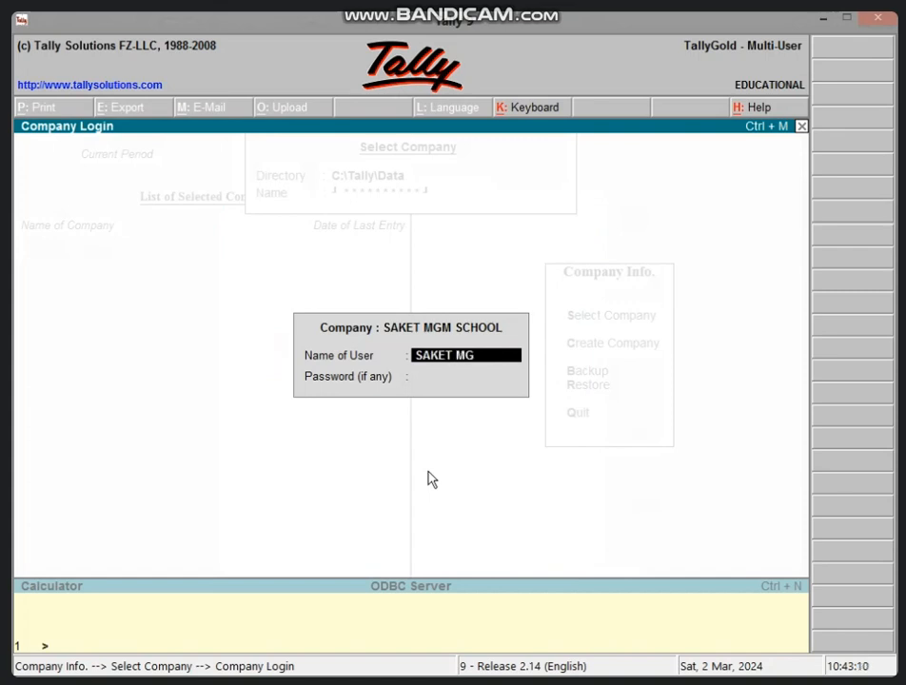
pyautogui.press('Return')
pyautogui.write('***')
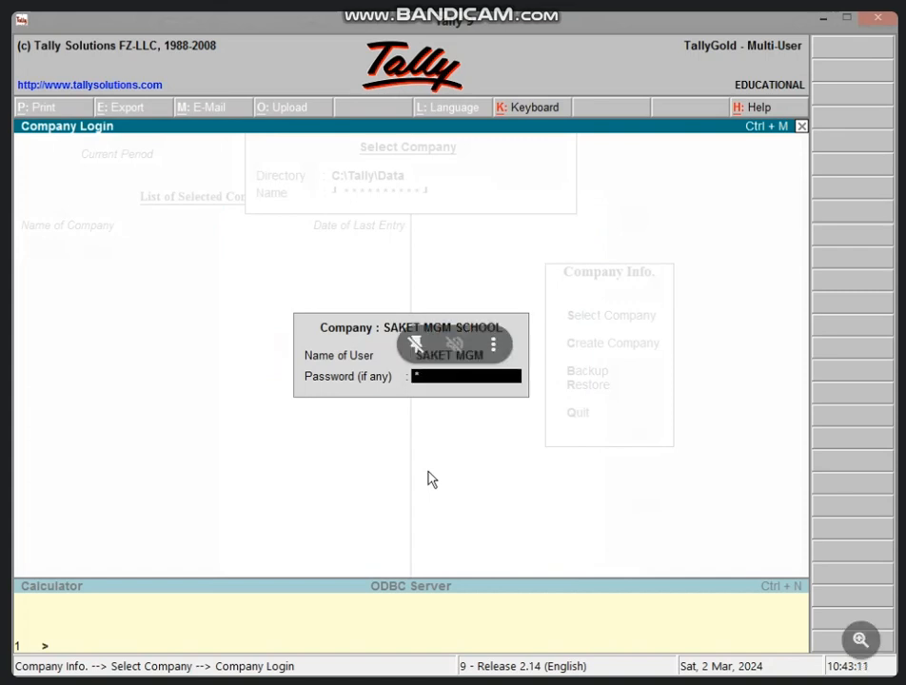
pyautogui.press('Return')
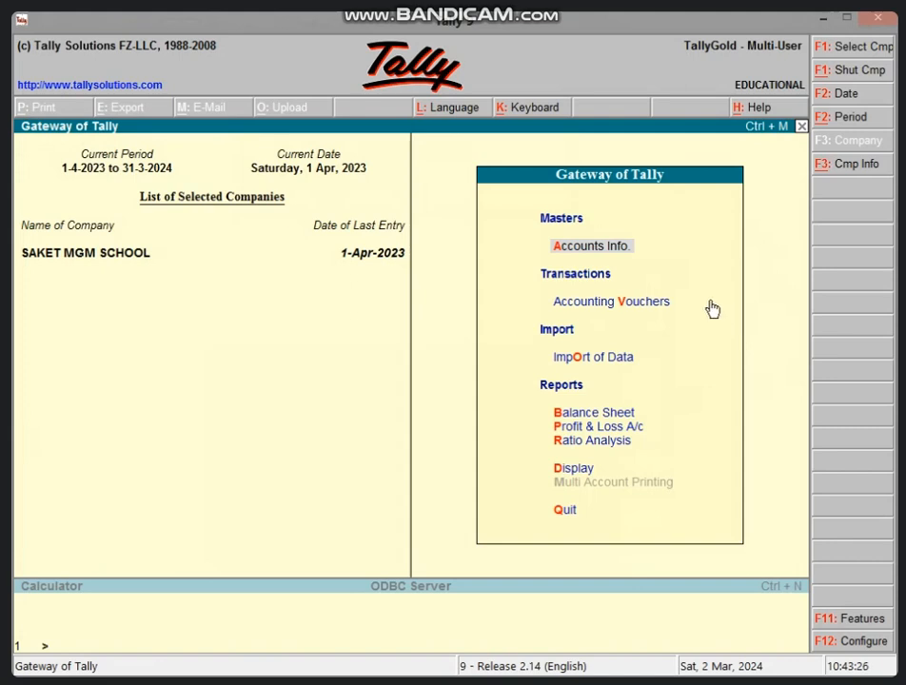
# Start a contra voucher that credits Cash 5,000 and debits BANK A/C for the same amount.
pyautogui.press('v')
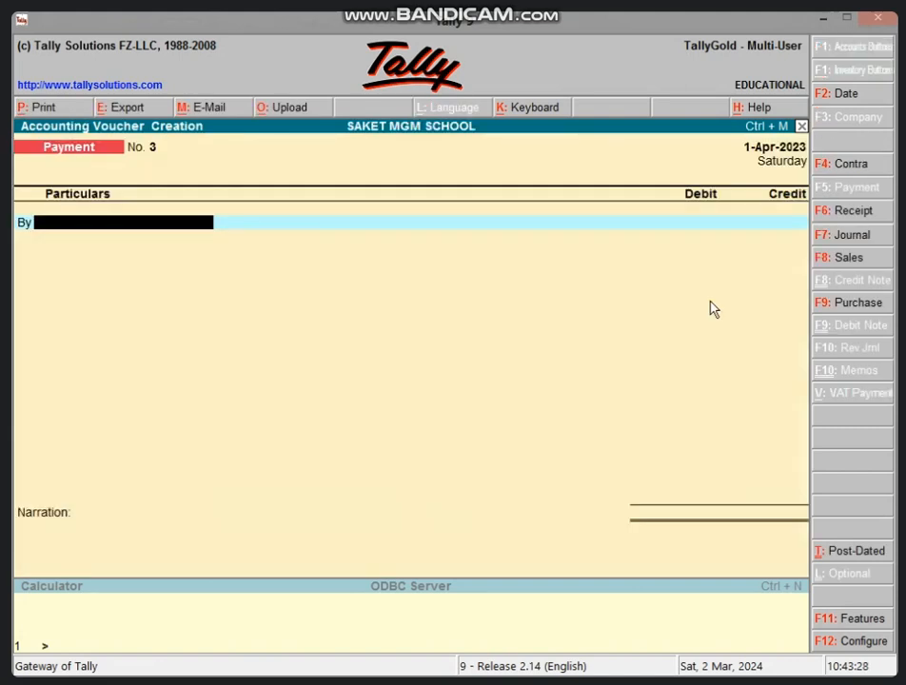
pyautogui.click(875, 170)
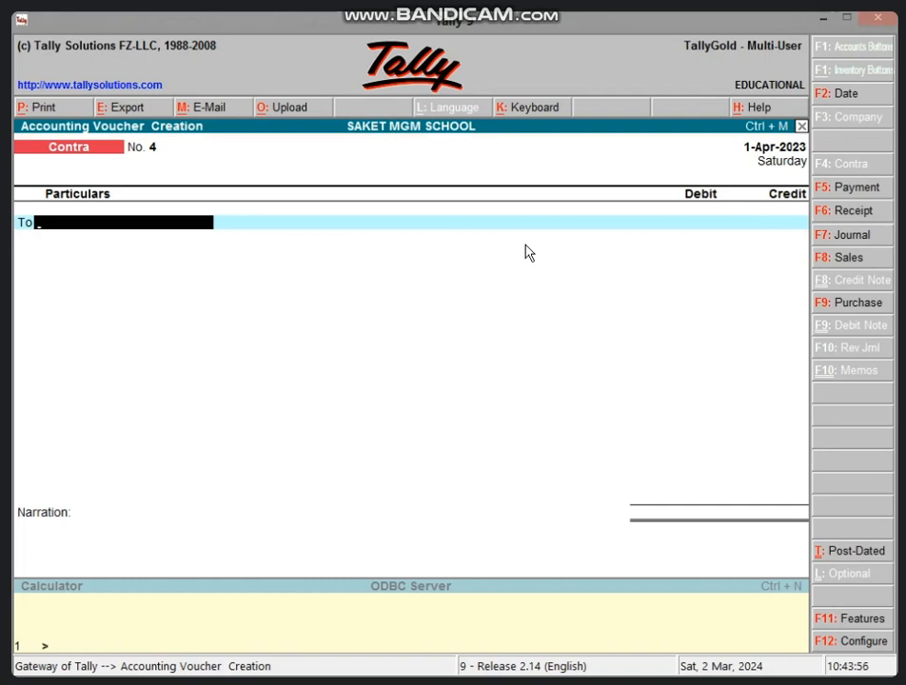
pyautogui.write('CAS')
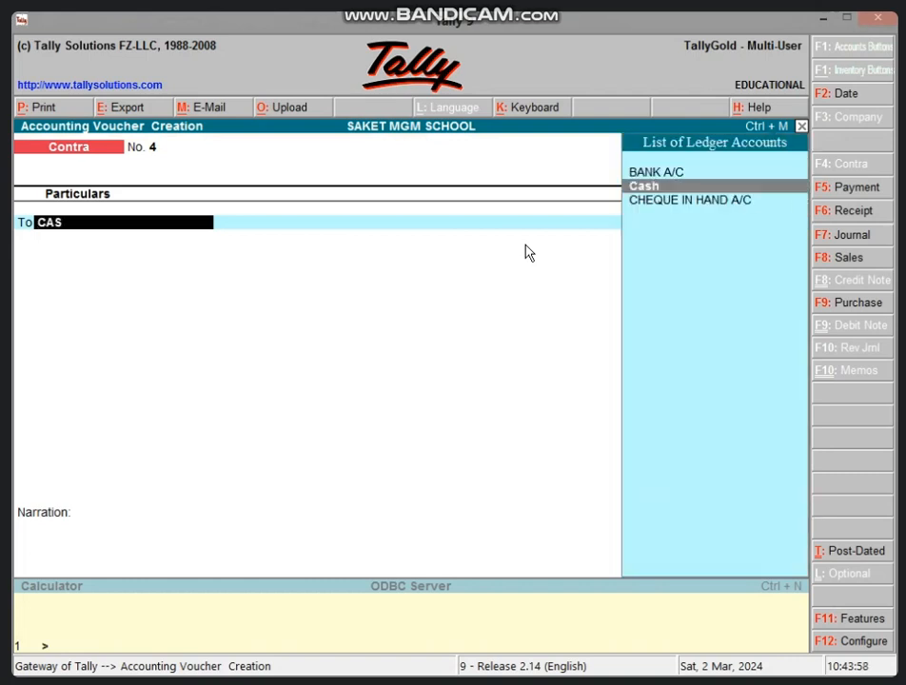
pyautogui.press('Return')
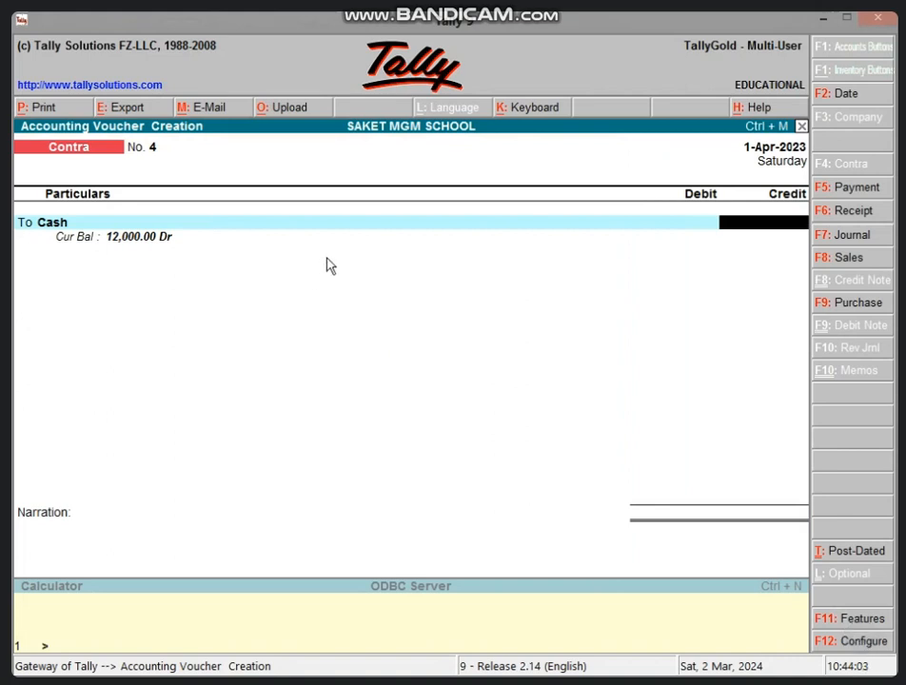
pyautogui.write('5000')
pyautogui.press('Return')
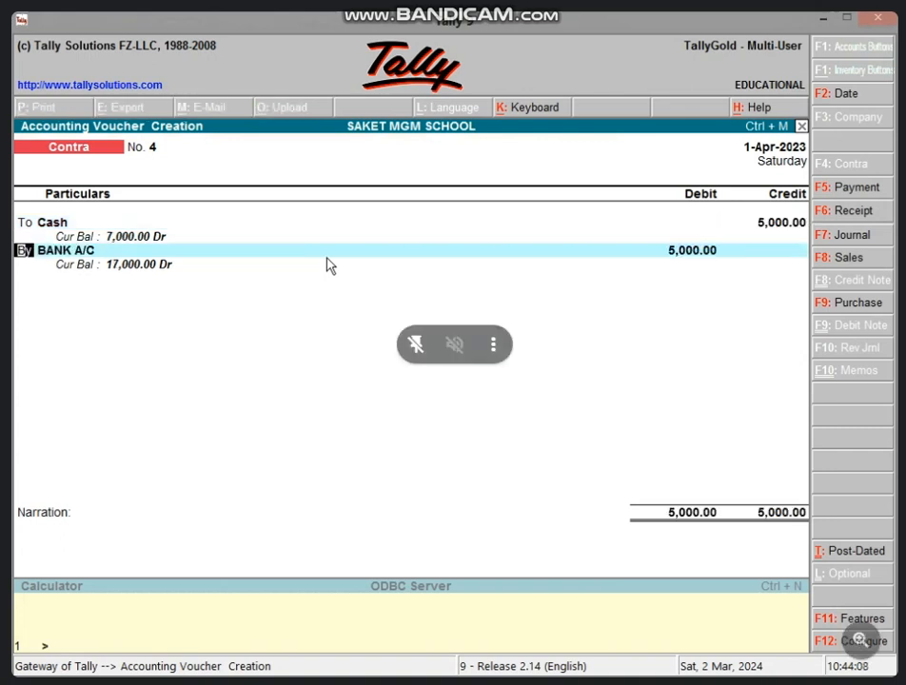
pyautogui.press('Return')
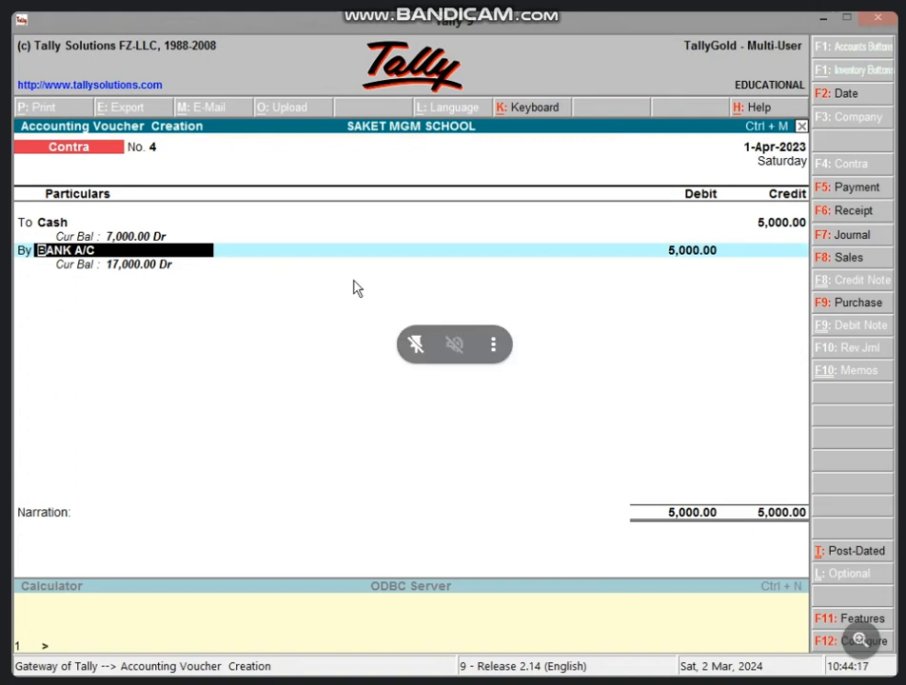
pyautogui.press('Return')
pyautogui.press('Return')
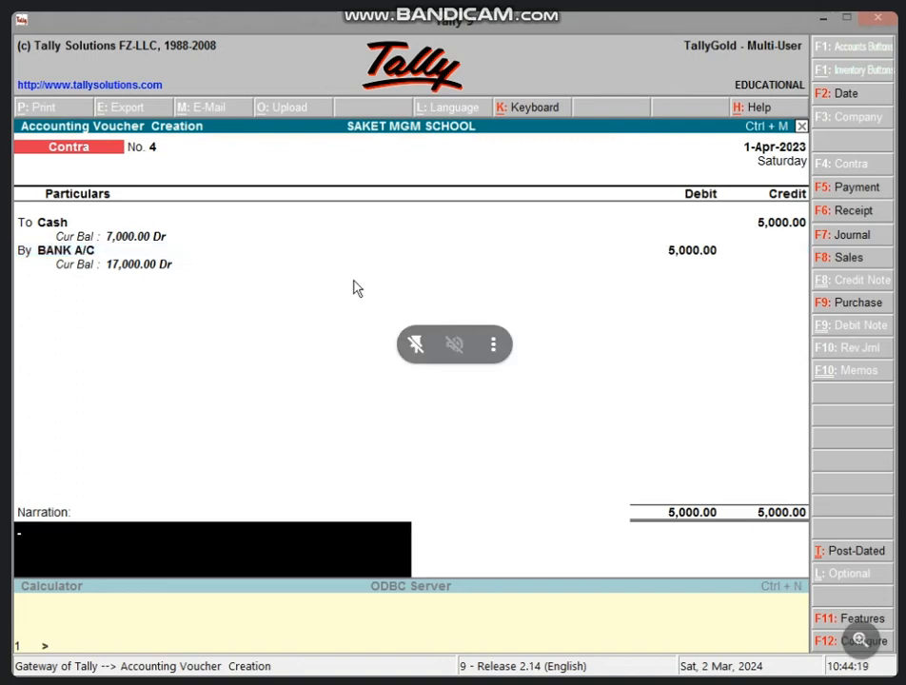
# Add the narration "BEING CASH DEPOSITE BY BANK" to the contra voucher and save it.
pyautogui.write('BEING')
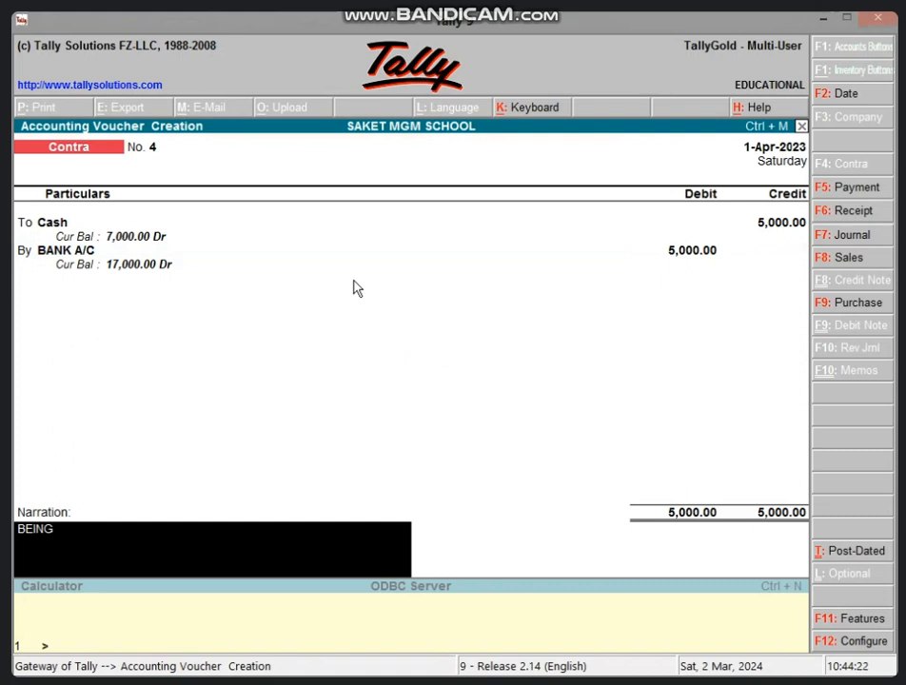
pyautogui.write(' CAS')
pyautogui.write('H')
pyautogui.write(' DEP')
pyautogui.write('O')
pyautogui.press('BackSpace')
pyautogui.write('POS')
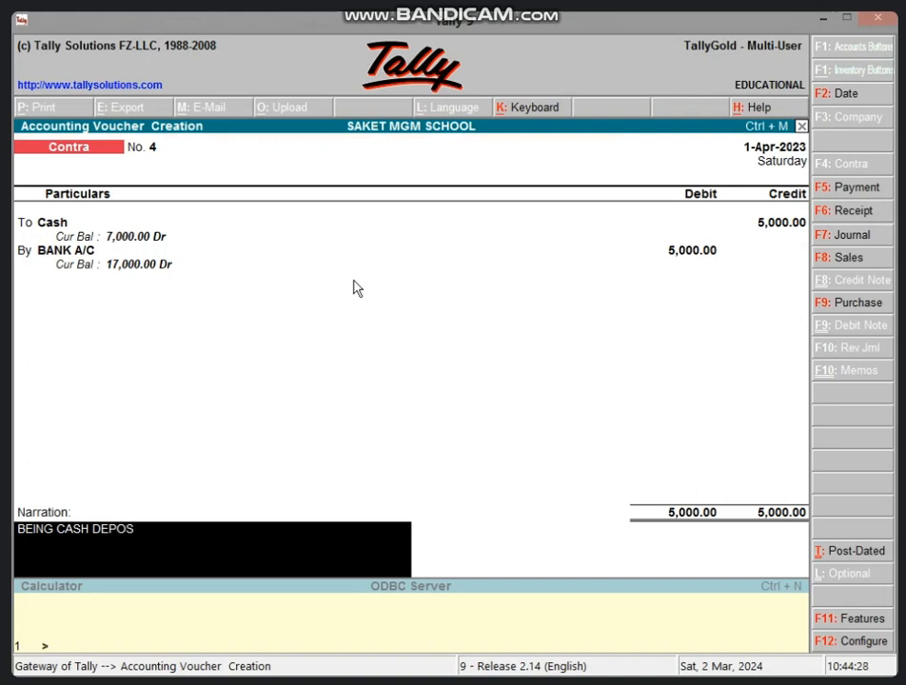
pyautogui.write('ITE BY BANJ')
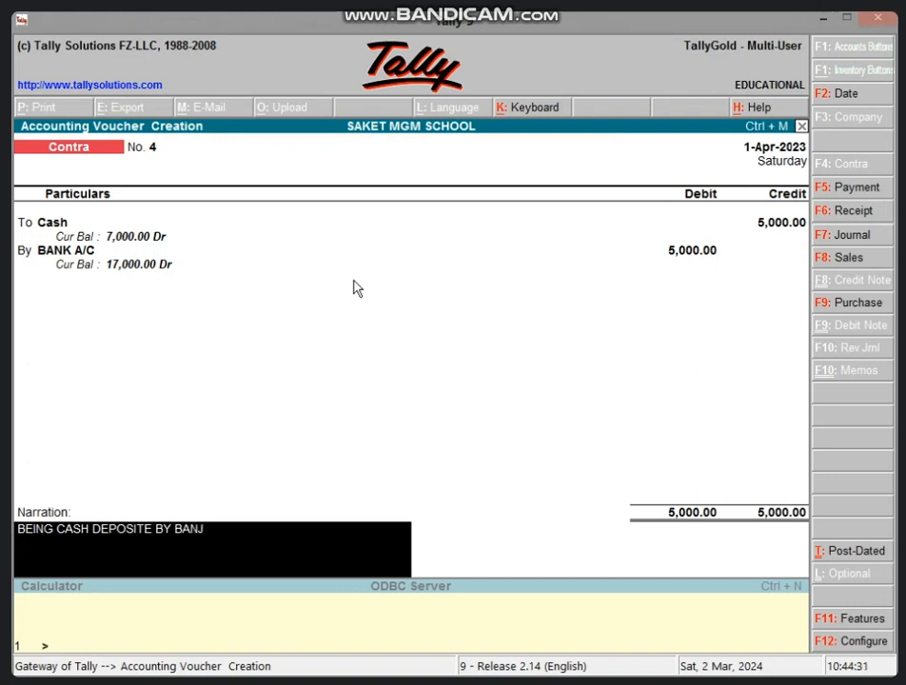
pyautogui.press('BackSpace')
pyautogui.write('K')
pyautogui.press('Return')
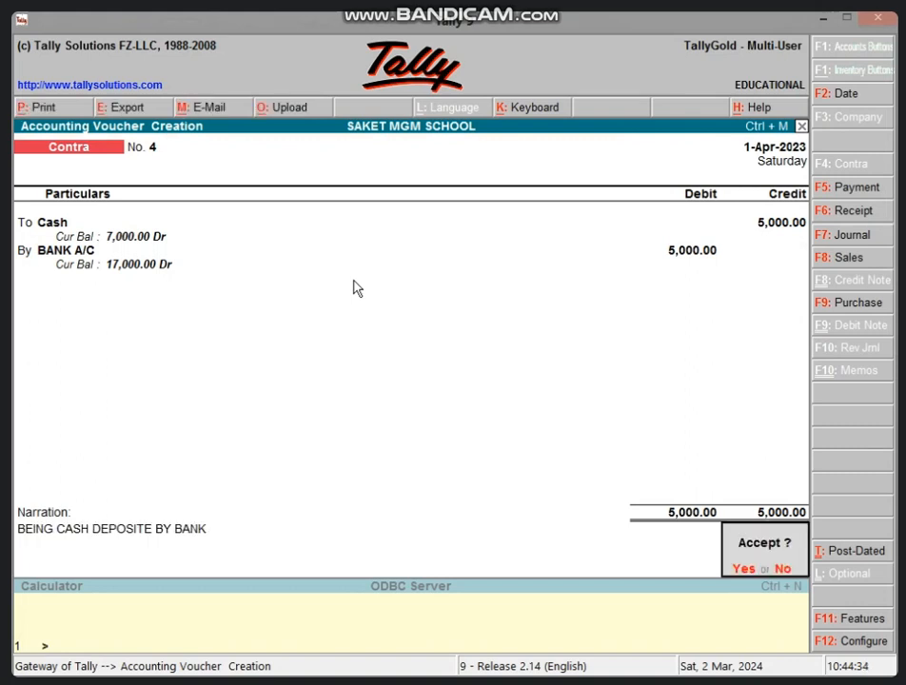
pyautogui.press('Return')
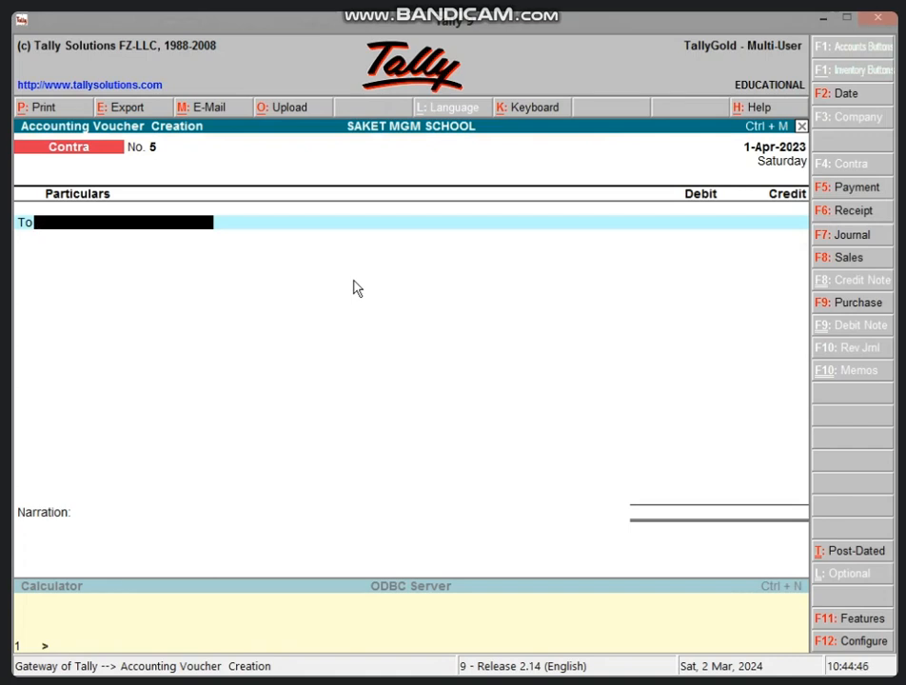
# Fill in a second contra voucher that credits BANK A/C 7,000 and debits Cash for the same amount.
pyautogui.write('BA')
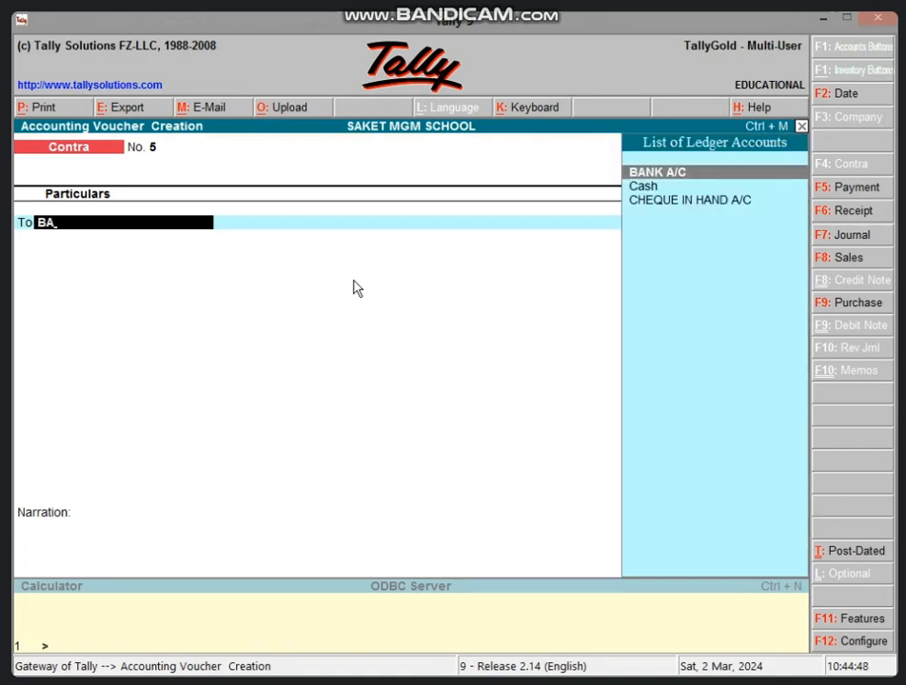
pyautogui.press('Return')
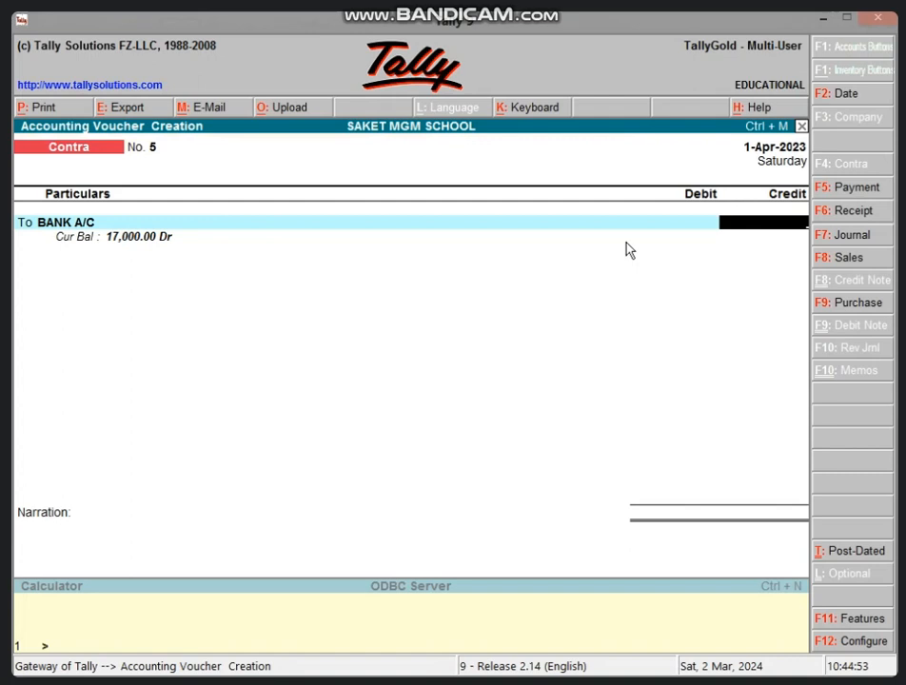
pyautogui.write('7,00')
pyautogui.write('000')
pyautogui.press('Return')
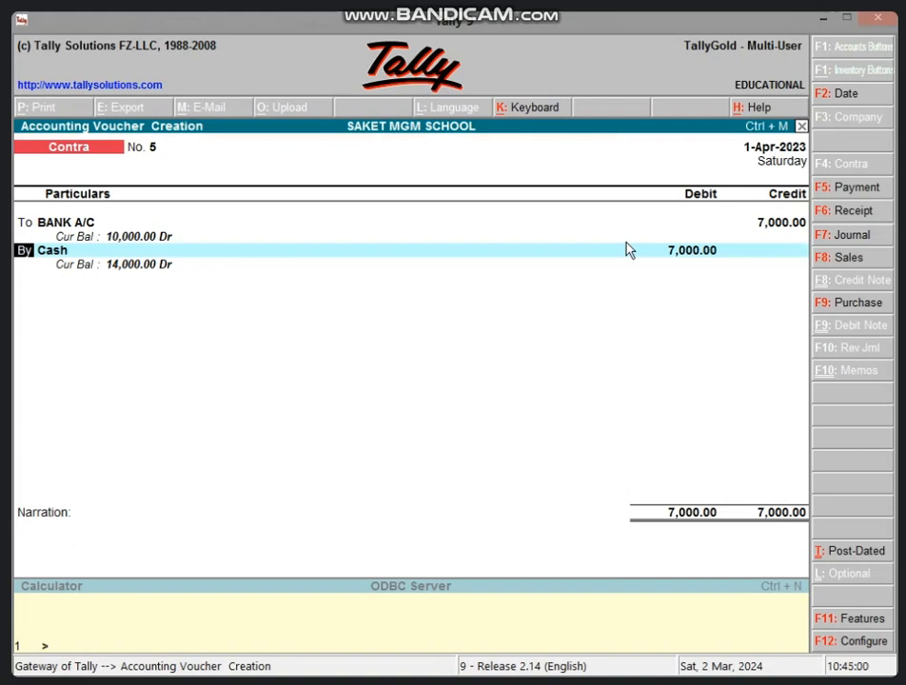
pyautogui.press('Return')
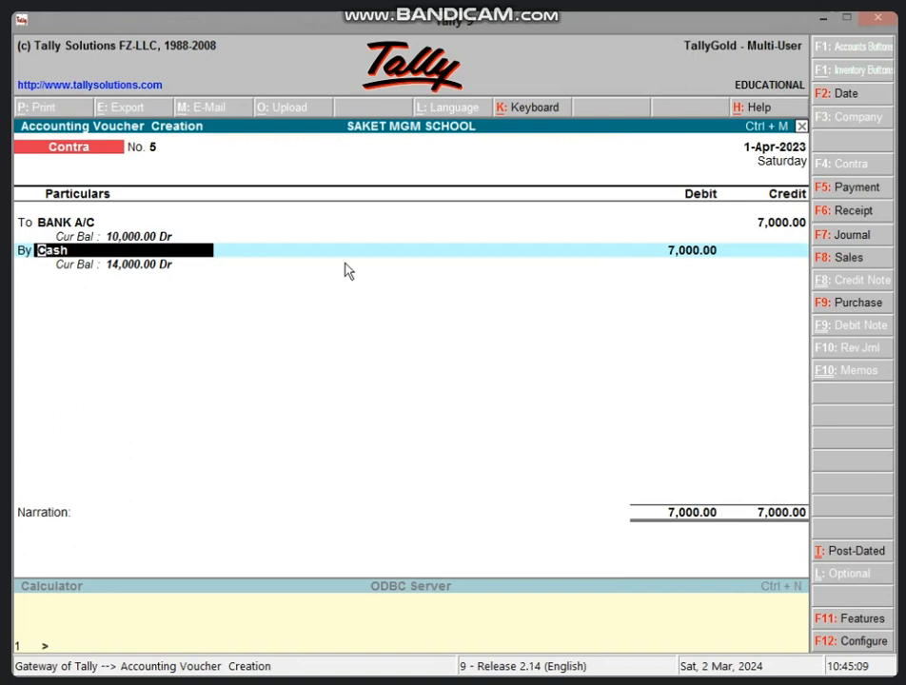
pyautogui.press('Return')
pyautogui.press('Return')
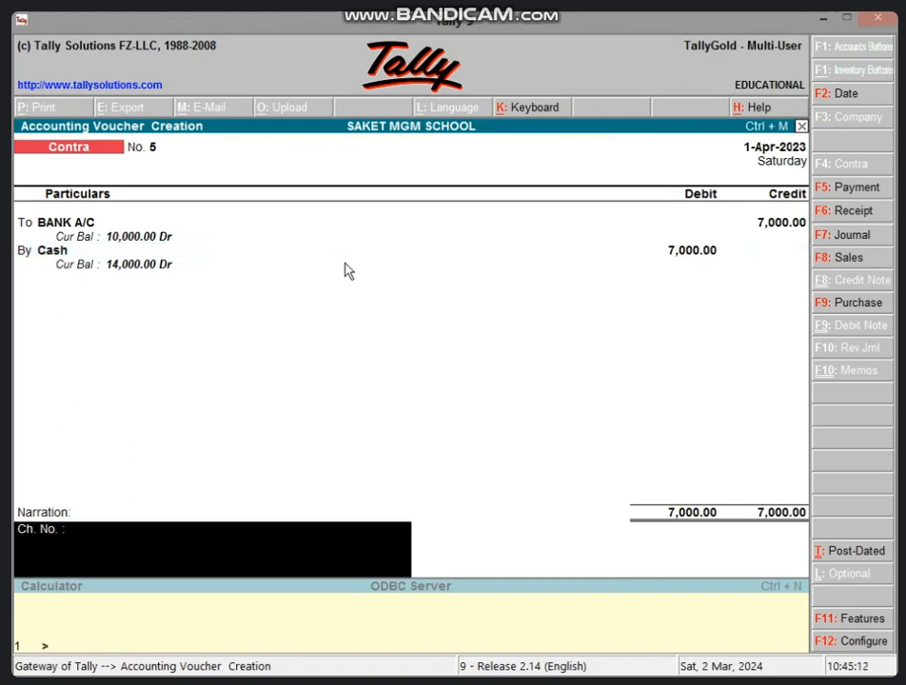
# Add the narration "BEING CASH WITHDRAW FOR BANK" after the cheque number label and save the contra voucher.
pyautogui.write('BEING CASH WITH')
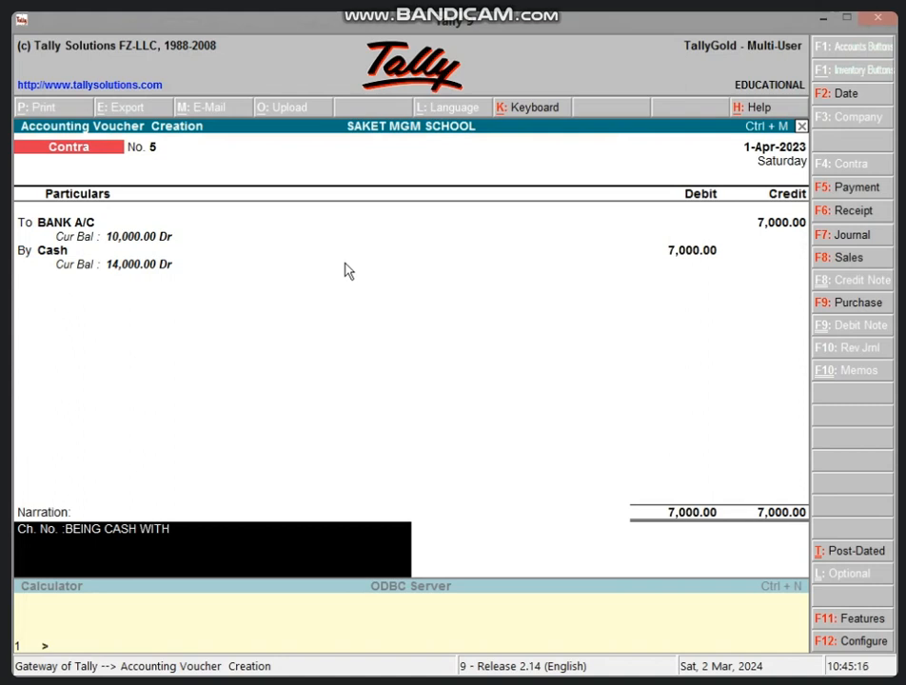
pyautogui.write('DRAW FOR BANK')
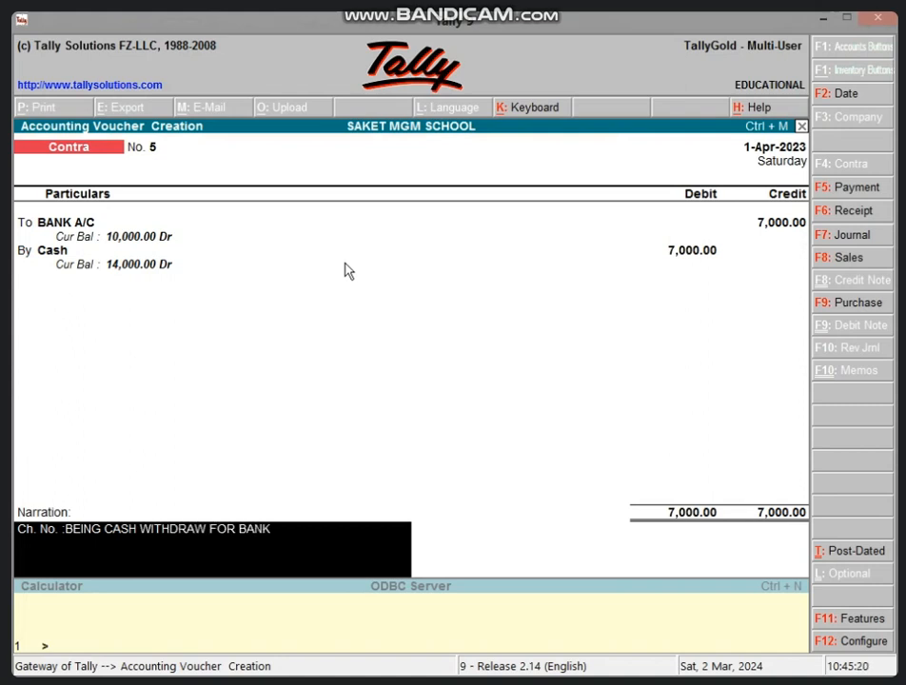
pyautogui.press('Return')
pyautogui.press('Return')
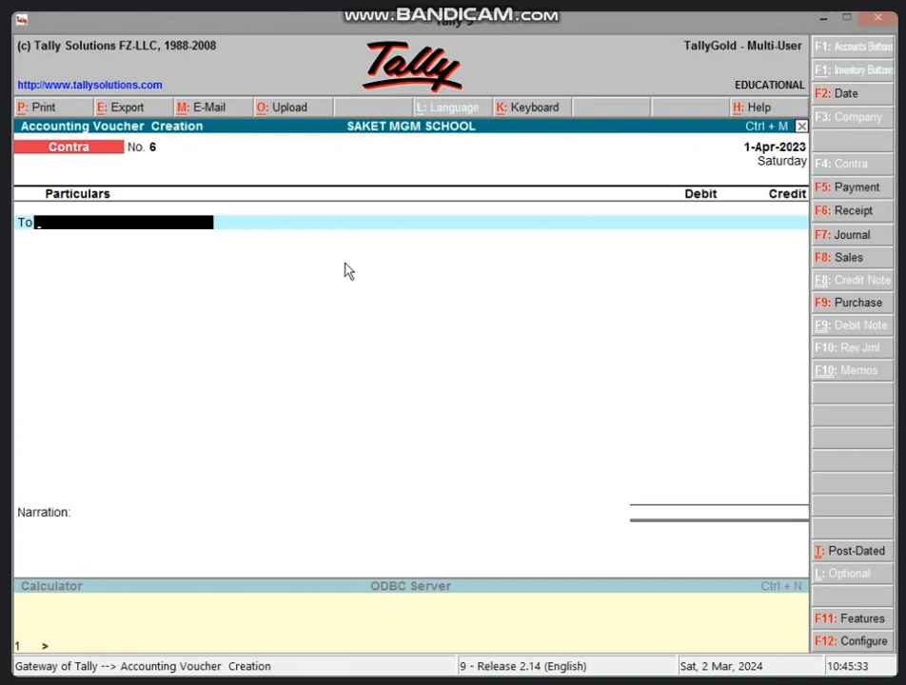
# Start a receipt voucher and credit 5,000 to the second 10th-class student's ledger.
pyautogui.press('F6')
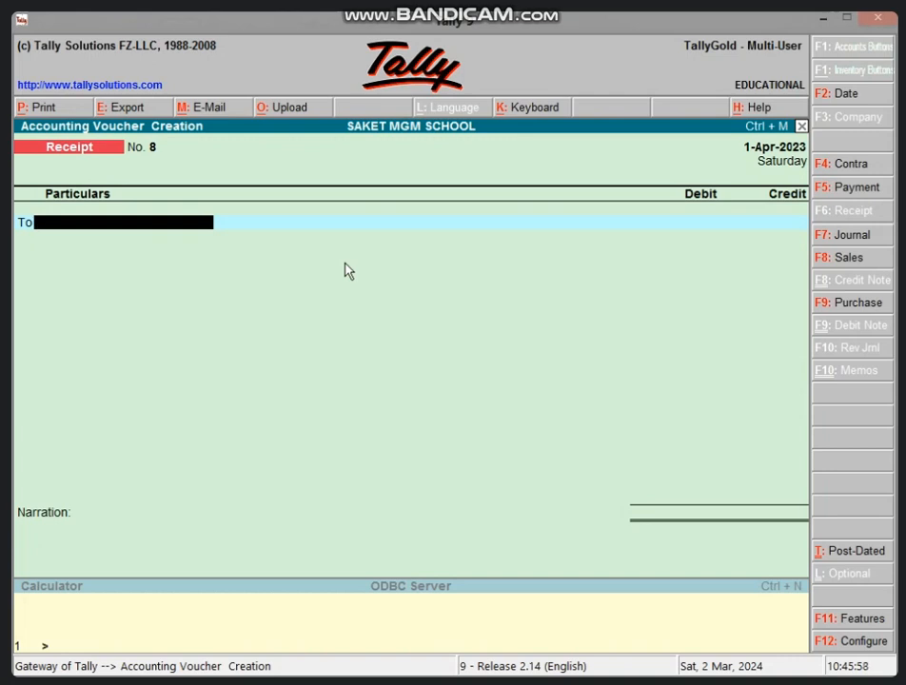
pyautogui.write('1')
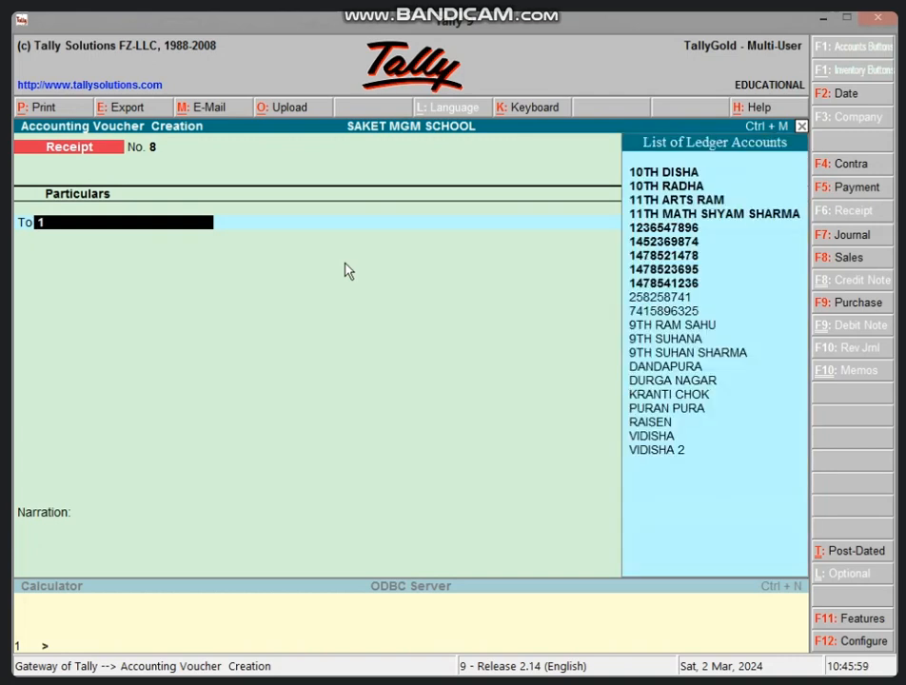
pyautogui.press('Down')
pyautogui.press('Down')
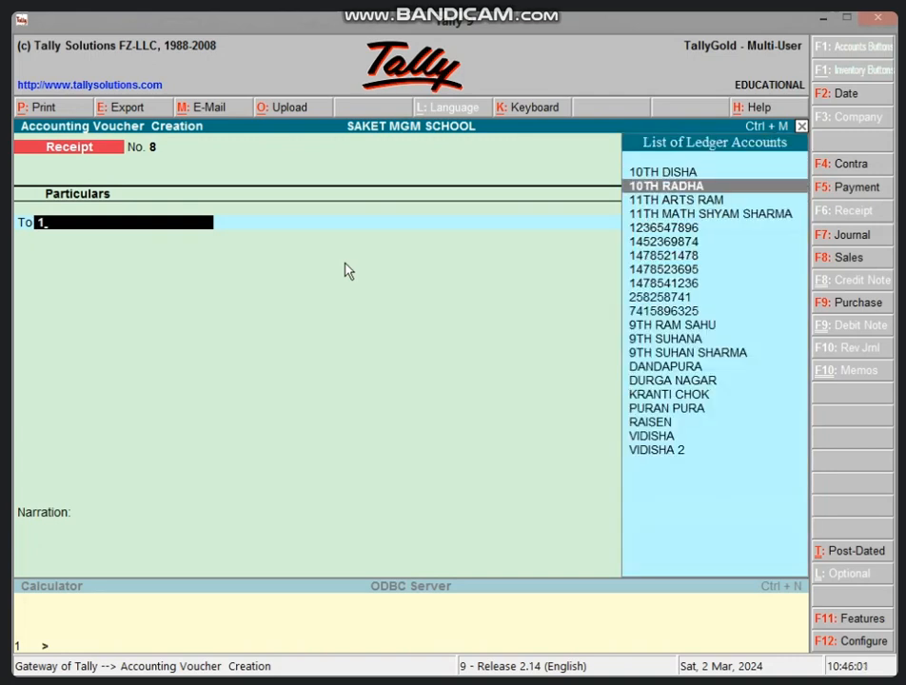
pyautogui.press('Return')
pyautogui.write('5000')
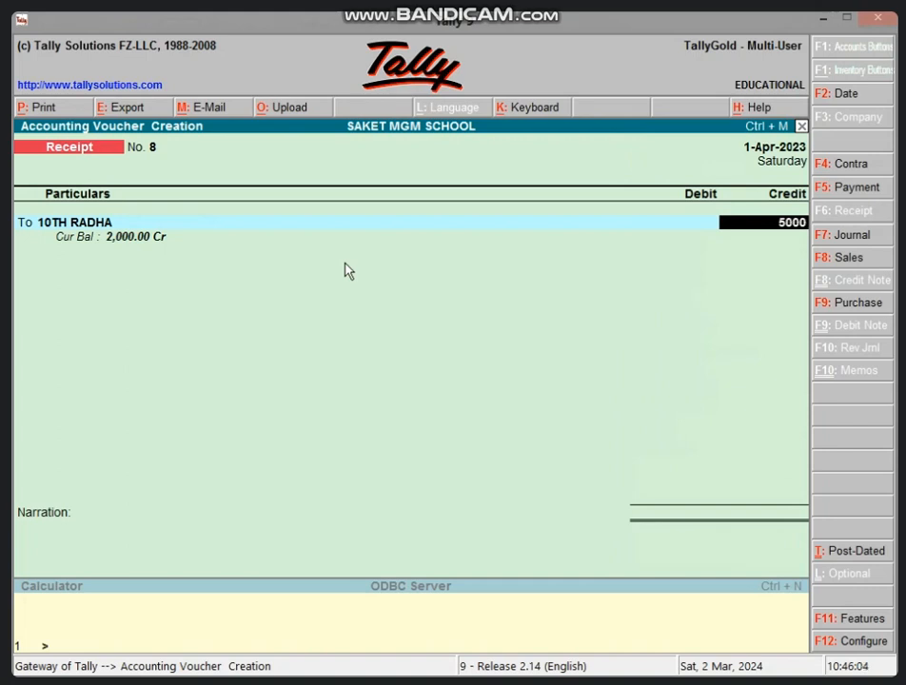
pyautogui.press('Return')
pyautogui.press('Return')
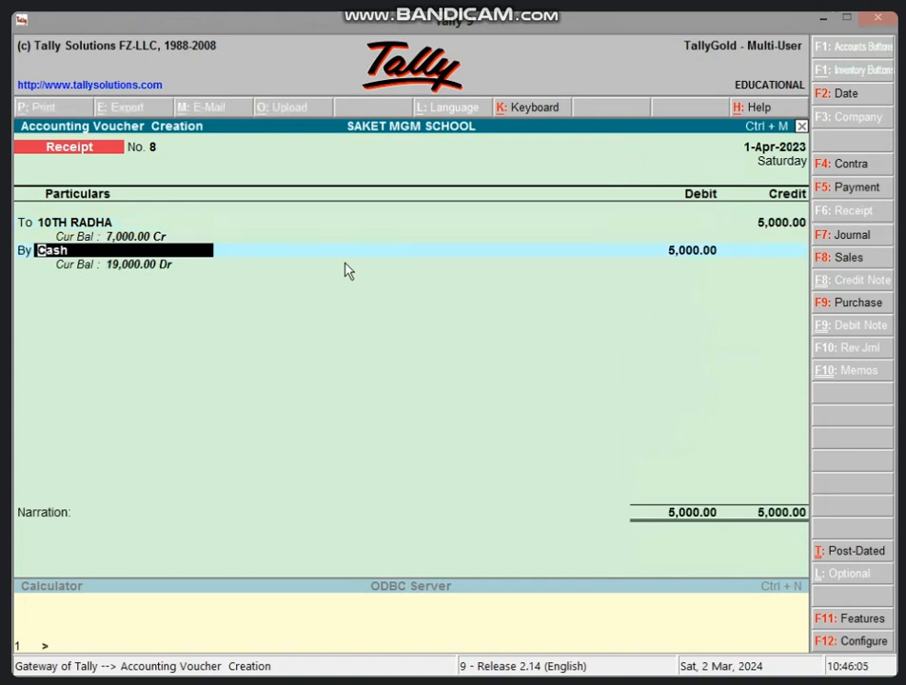
# Set the receipt's debit account to CHEQUE IN HAND A/C for 5,000 and save the voucher without a narration.
pyautogui.write('CH')
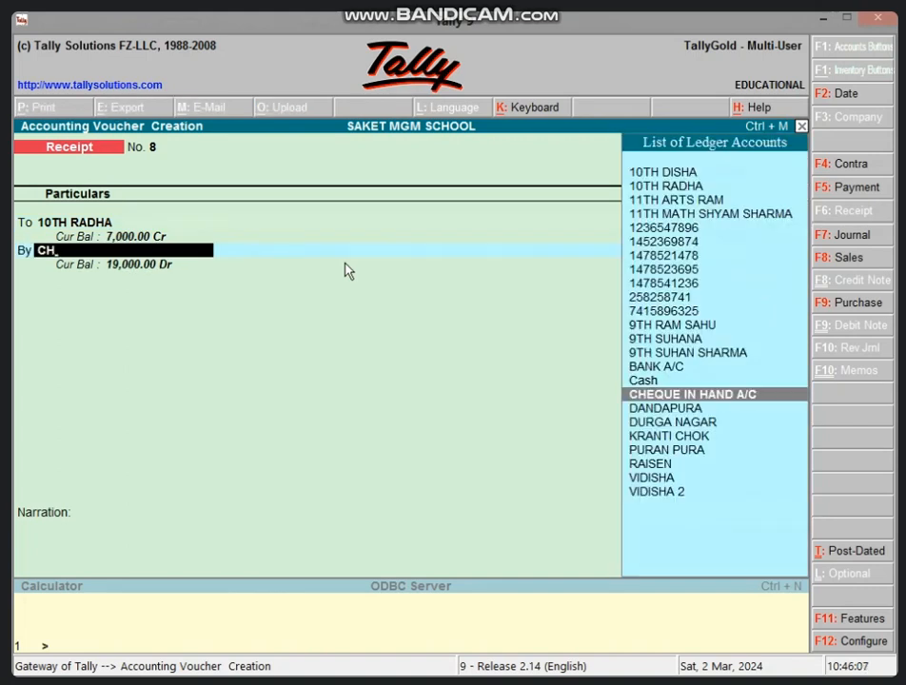
pyautogui.press('Return')
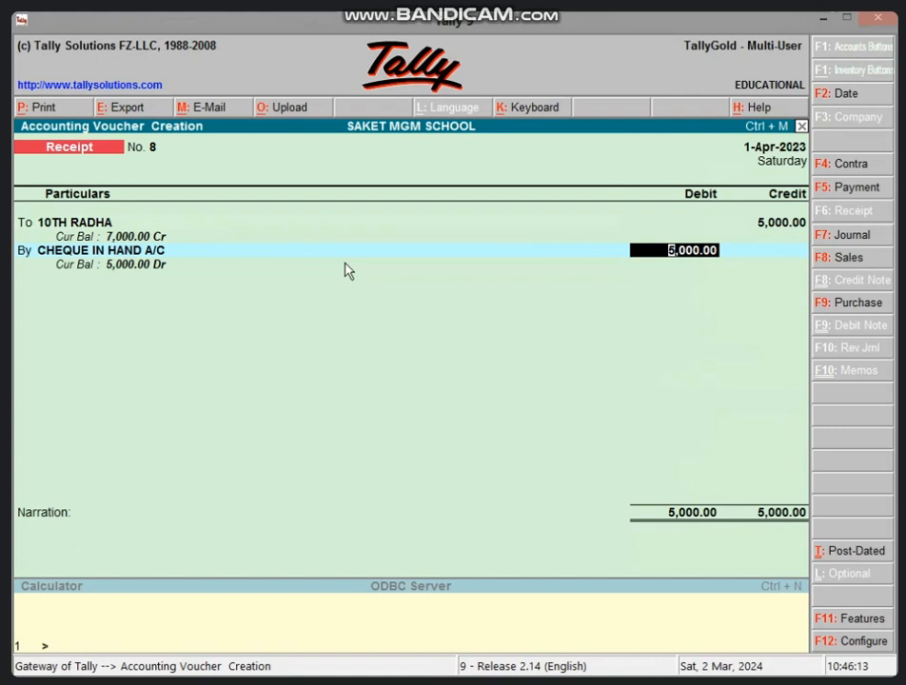
pyautogui.press('Return')
pyautogui.press('Return')
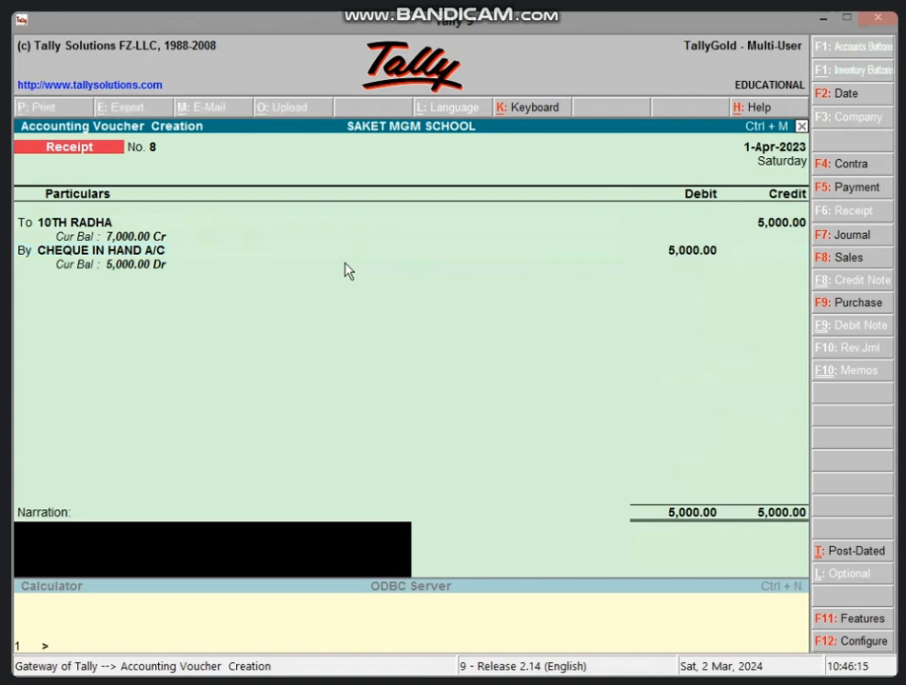
pyautogui.press('y')
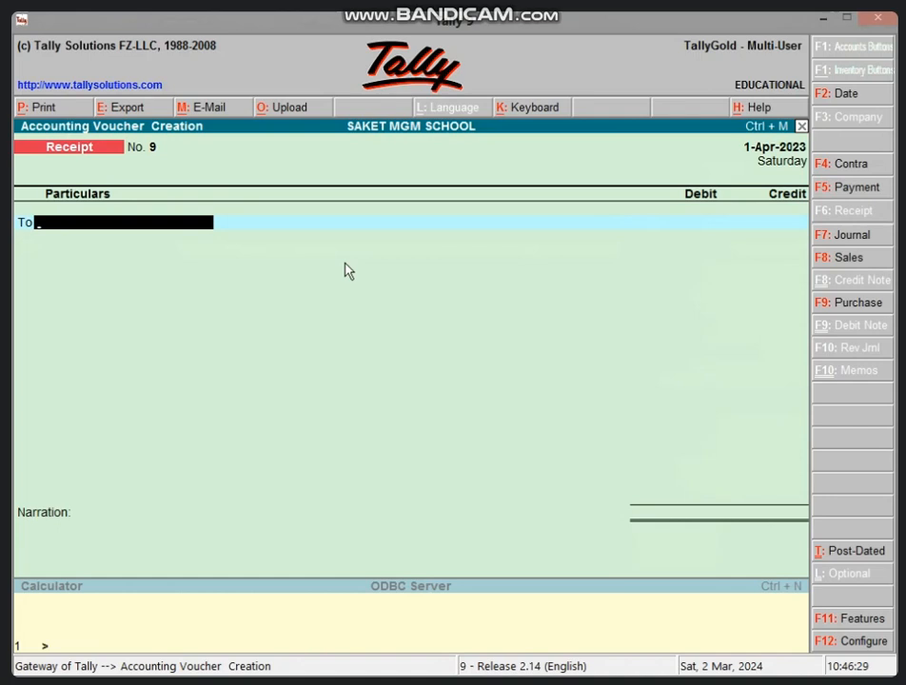
# Start a contra voucher and credit 5,000 to CHEQUE IN HAND A/C.
pyautogui.press('F4')
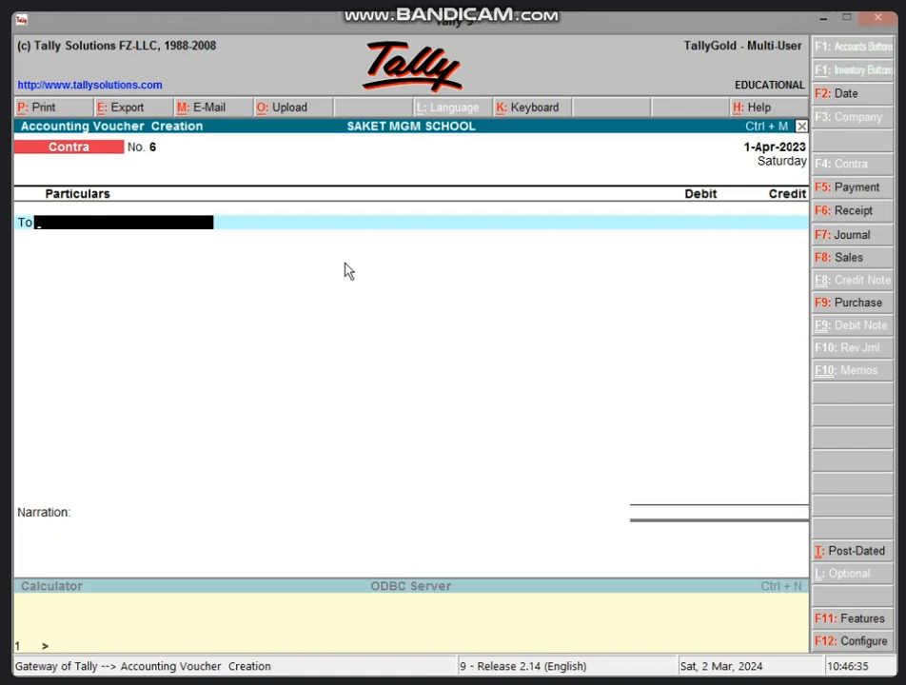
pyautogui.write('CH')
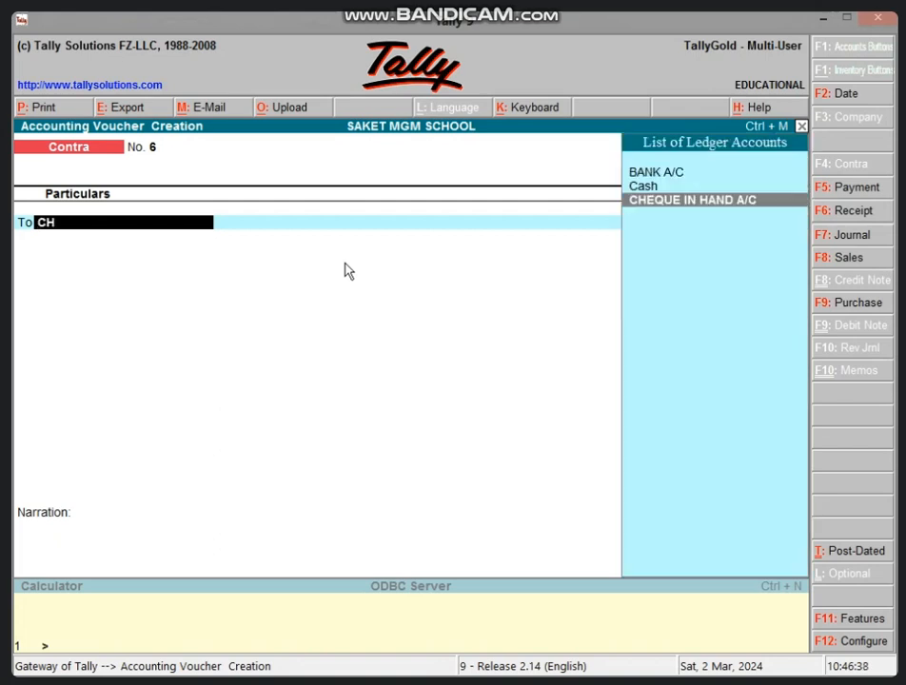
pyautogui.press('Return')
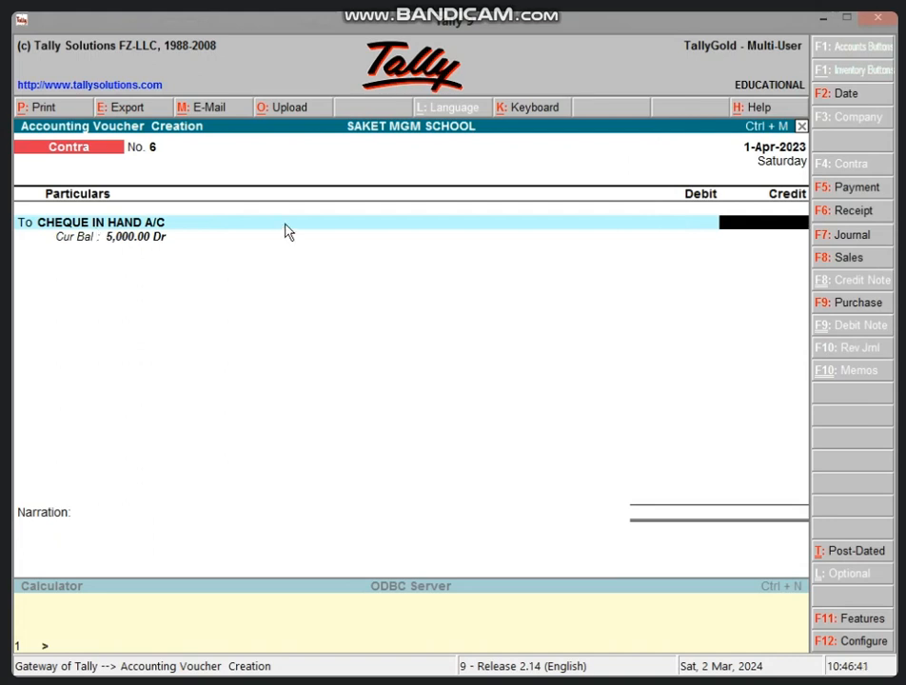
pyautogui.write('5,000')
pyautogui.press('Return')
pyautogui.press('Return')
pyautogui.press('Return')
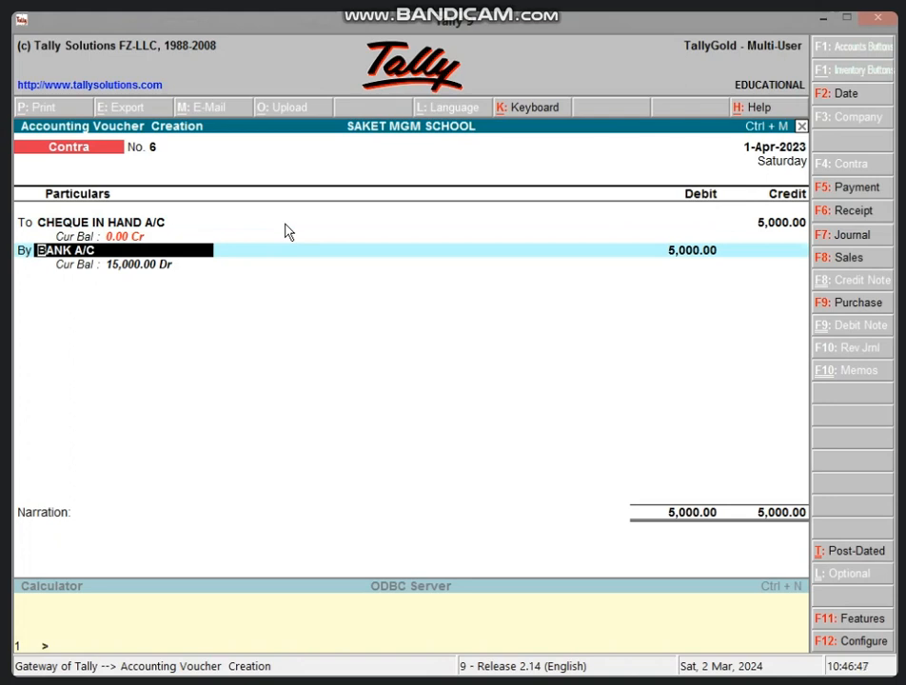
# Debit BANK A/C 5,000 in the contra voucher, save it without a narration and leave voucher entry.
pyautogui.press('Return')
pyautogui.press('Return')
pyautogui.press('Return')
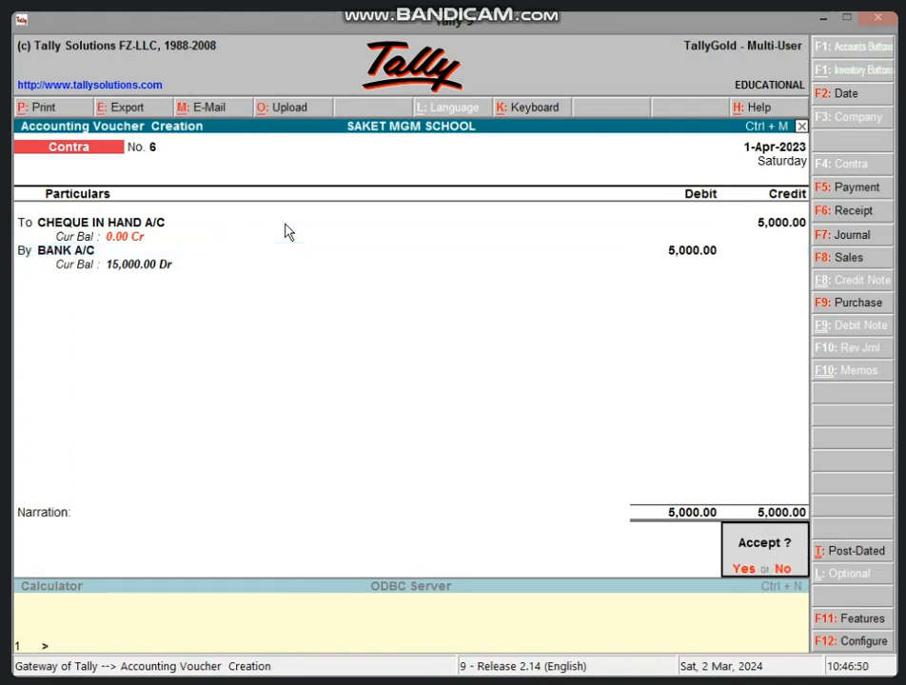
pyautogui.press('Return')
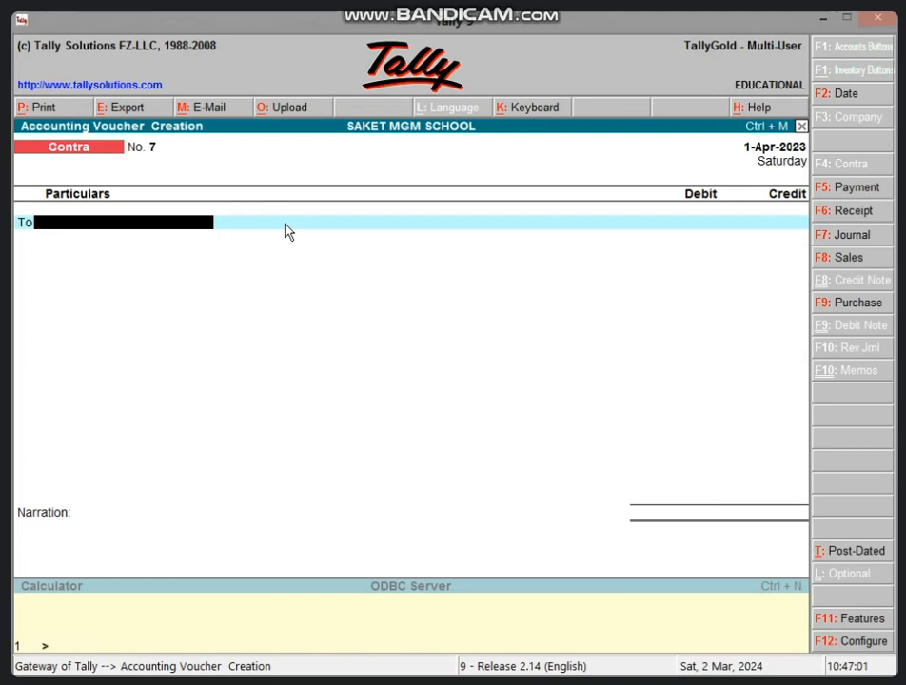
pyautogui.press('Escape')
pyautogui.press('Return')
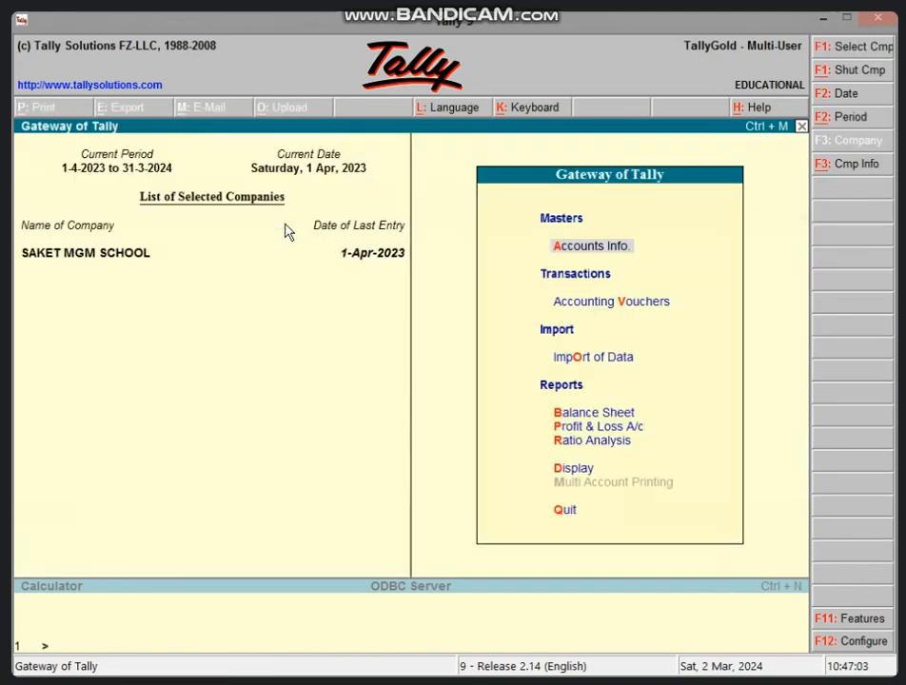
# Start a new single ledger and enter the maths teacher's name, prefixed with "T".
pyautogui.press('Return')
pyautogui.press('l')
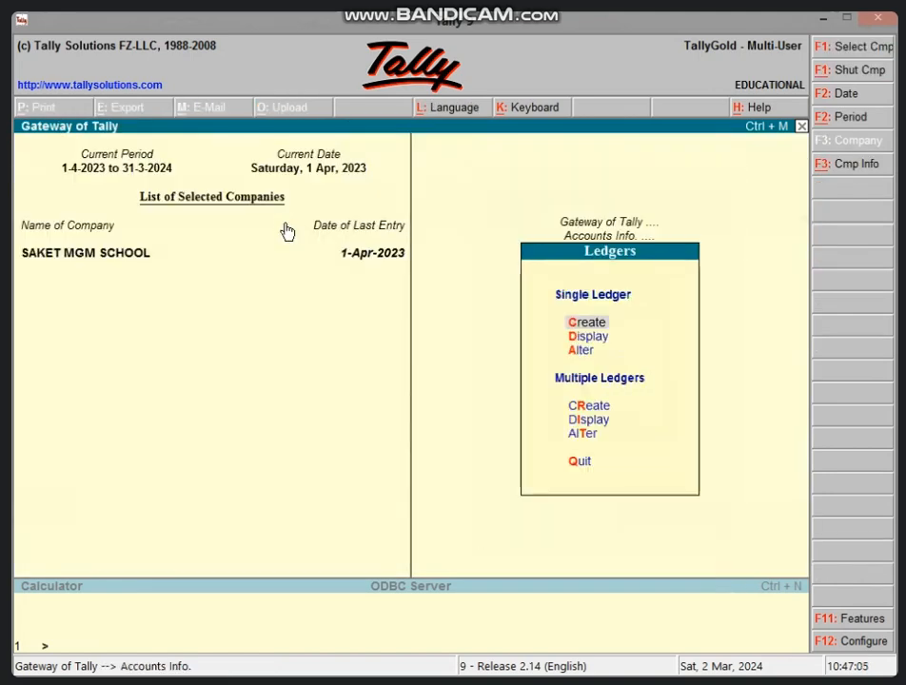
pyautogui.press('Return')
pyautogui.write('T')
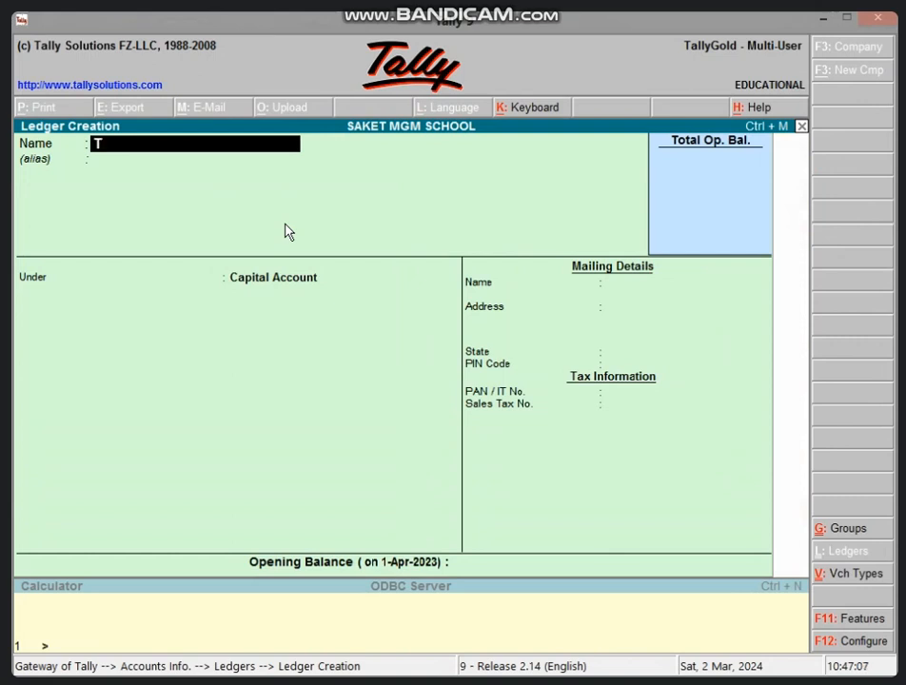
pyautogui.write(' SUHANA')
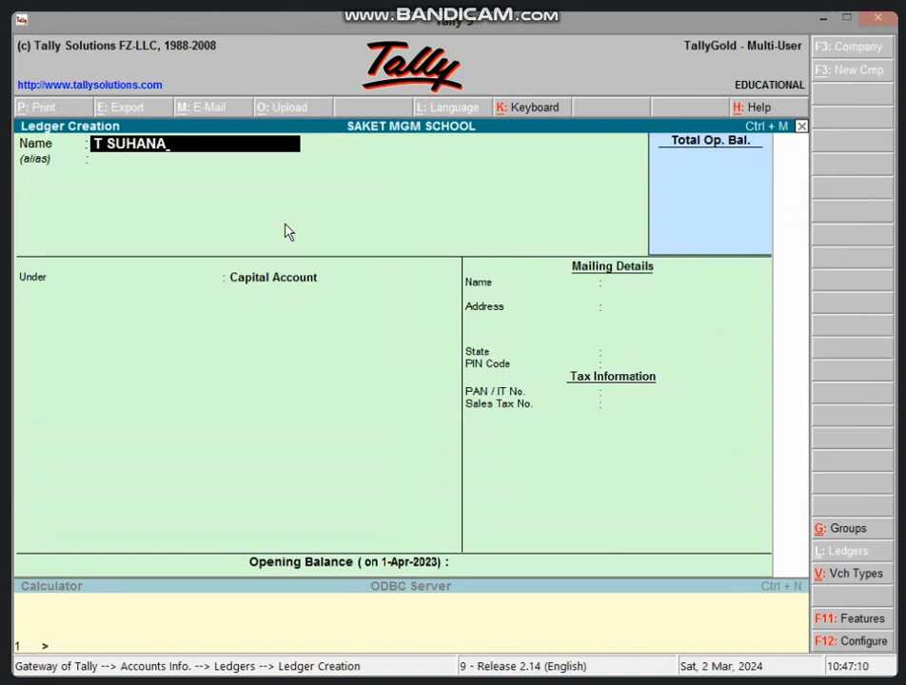
pyautogui.press('Return')
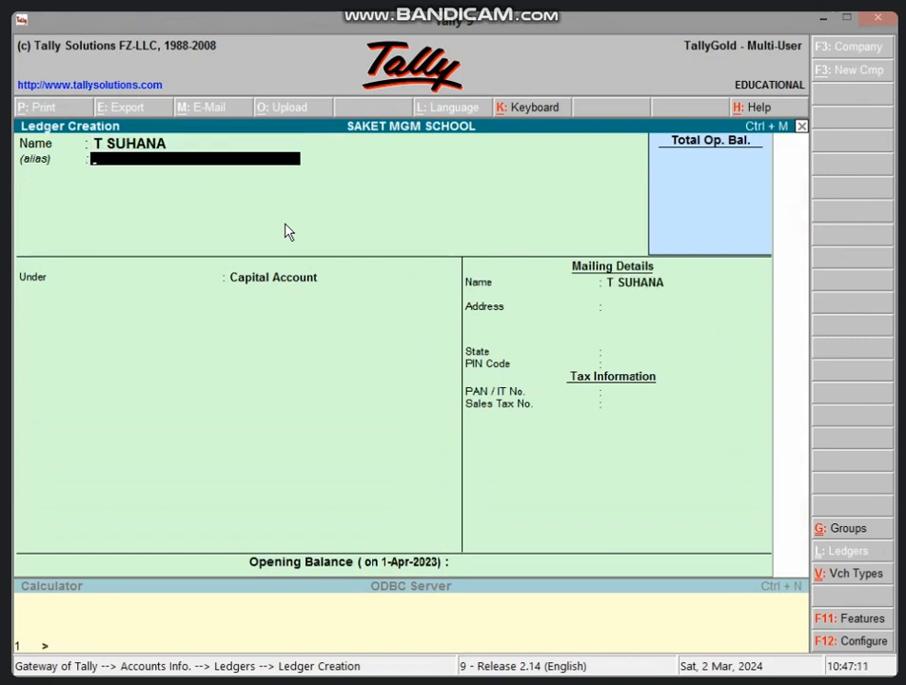
# Add MATH and the teacher's phone number as the ledger's aliases.
pyautogui.write('MATH')
pyautogui.press('Return')
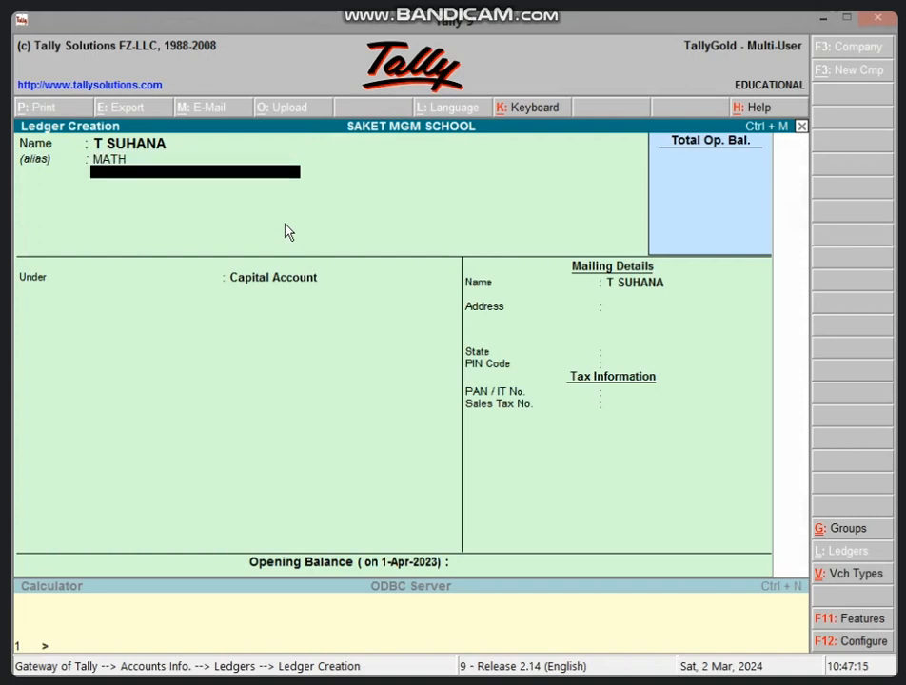
pyautogui.press('Return')
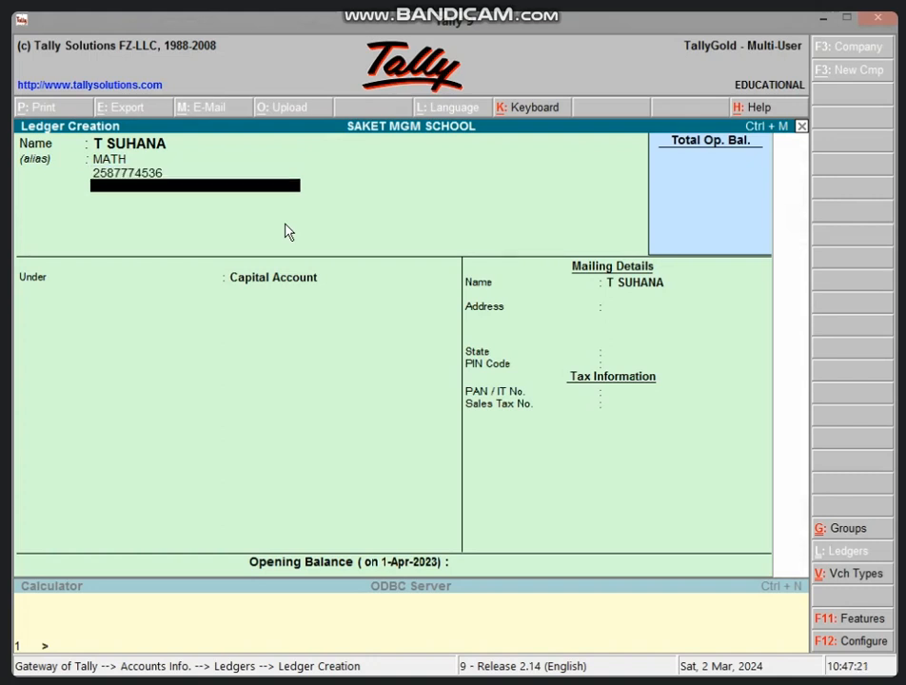
pyautogui.press('Return')
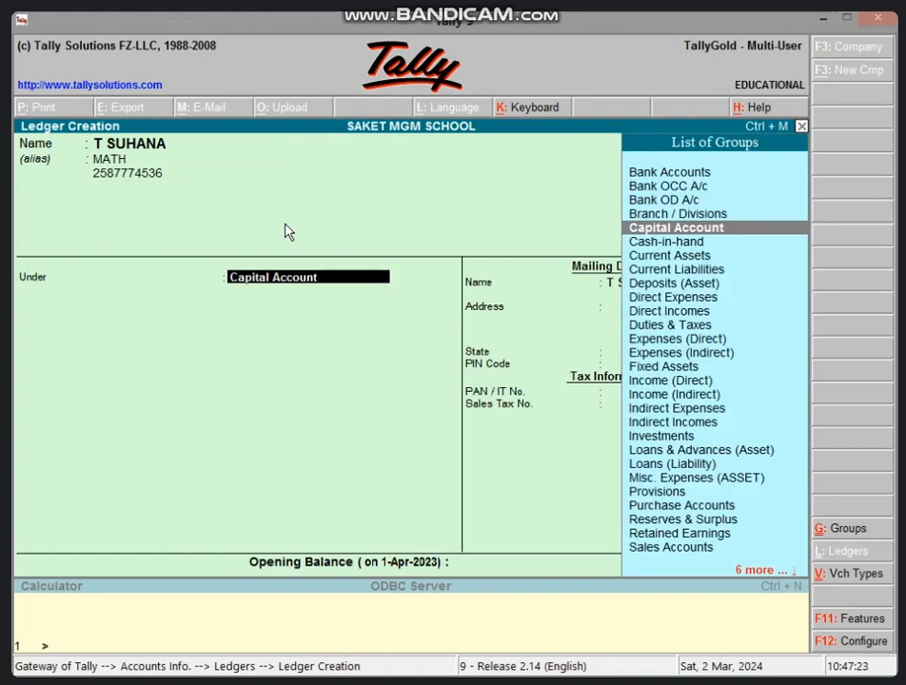
# Place the maths teacher's ledger under Direct Expenses and save it without an opening balance.
pyautogui.write('DIRE')
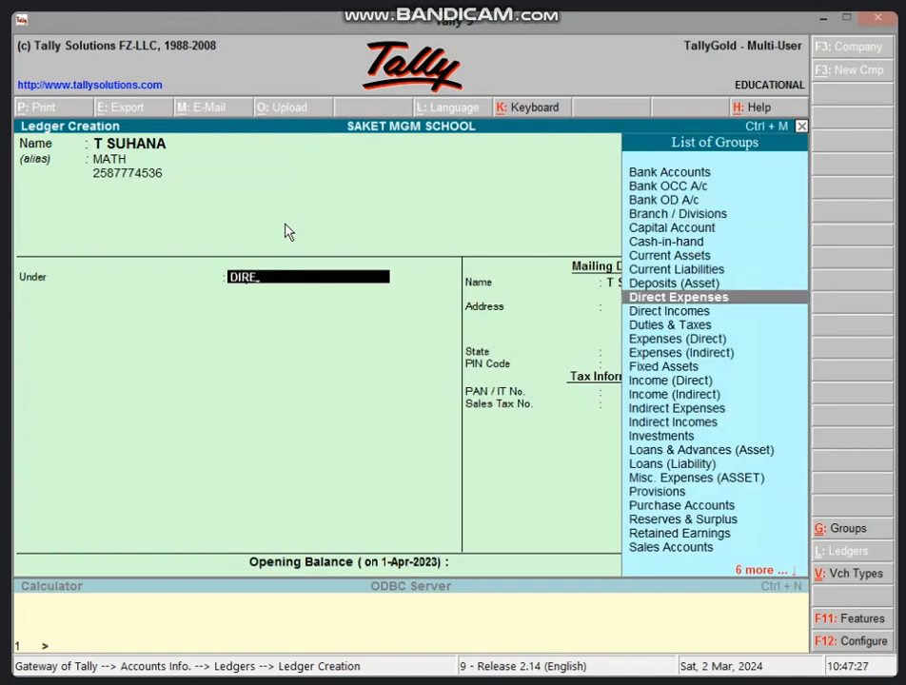
pyautogui.press('Return')
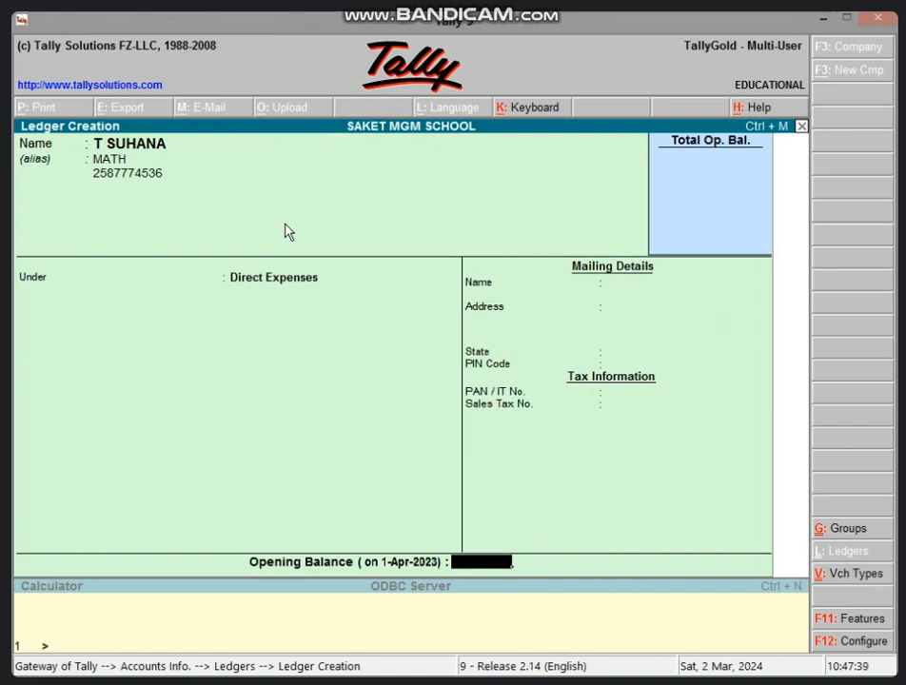
pyautogui.press('Return')
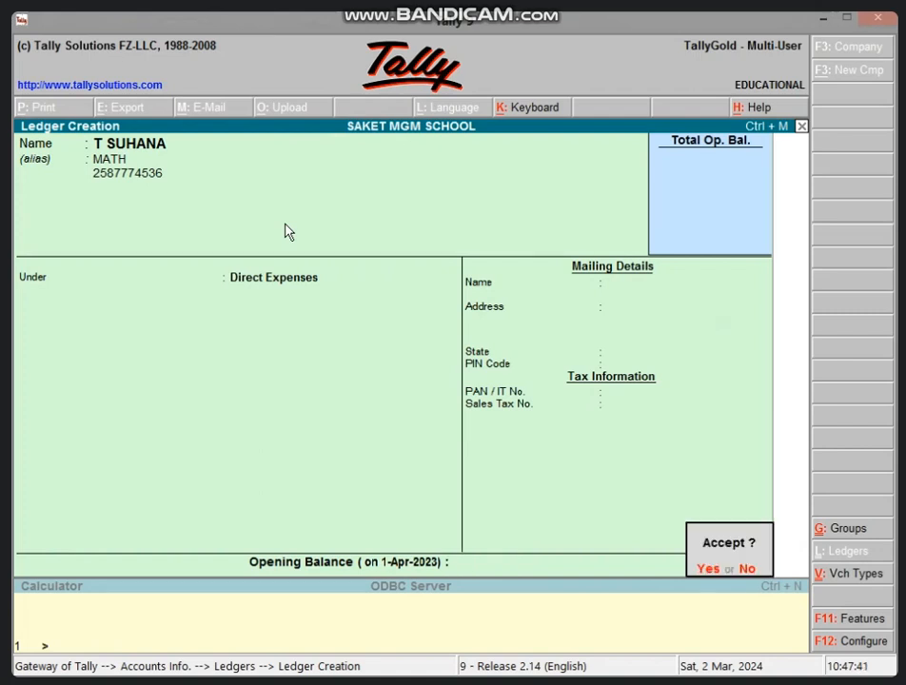
pyautogui.press('Return')
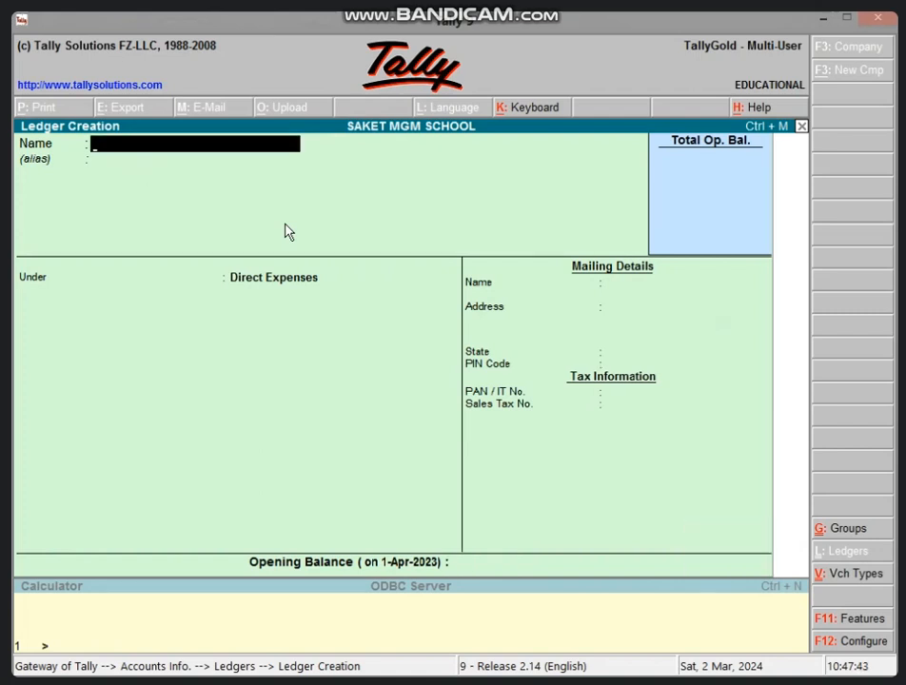
# Name the next ledger after the Hindi teacher, prefixed with "T", and add the alias HINDI.
pyautogui.write('T')
pyautogui.write(' RA')
pyautogui.press('BackSpace')
pyautogui.press('BackSpace')
pyautogui.press('BackSpace')
pyautogui.write('NISHA')
pyautogui.press('Return')
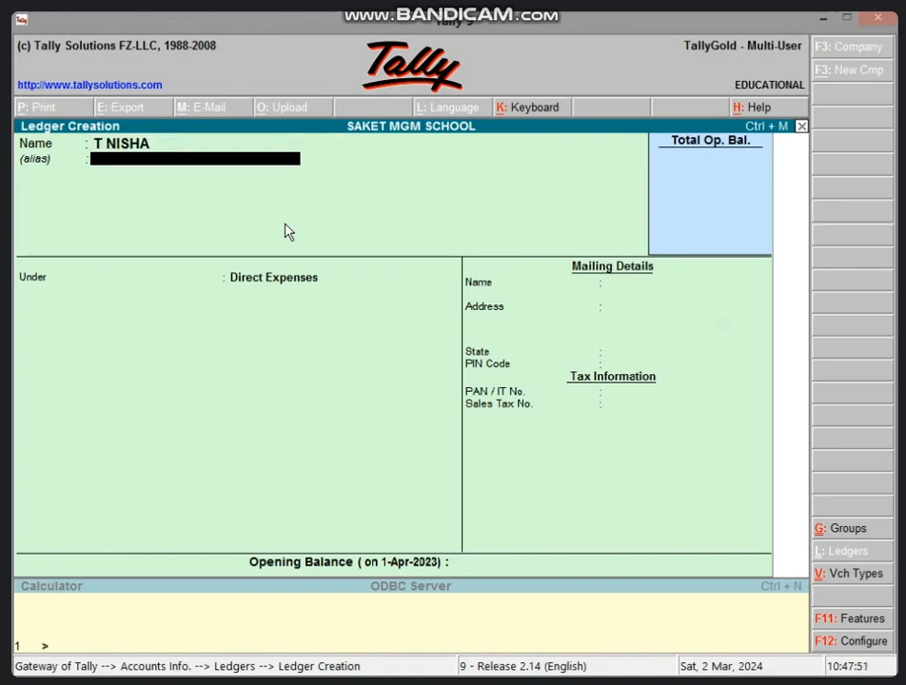
pyautogui.write('HINDI')
pyautogui.press('Return')
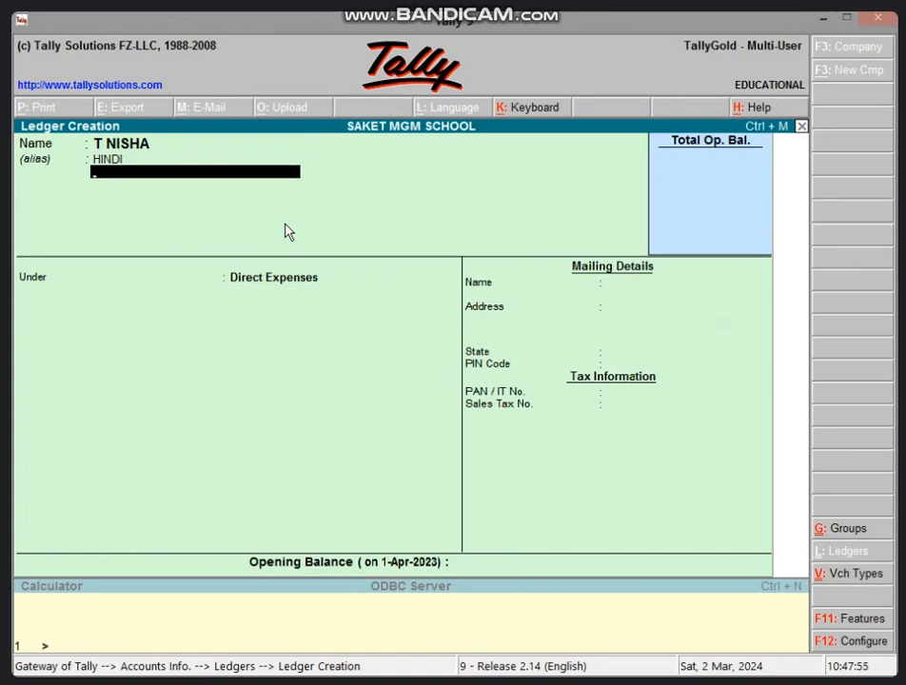
pyautogui.press('Return')
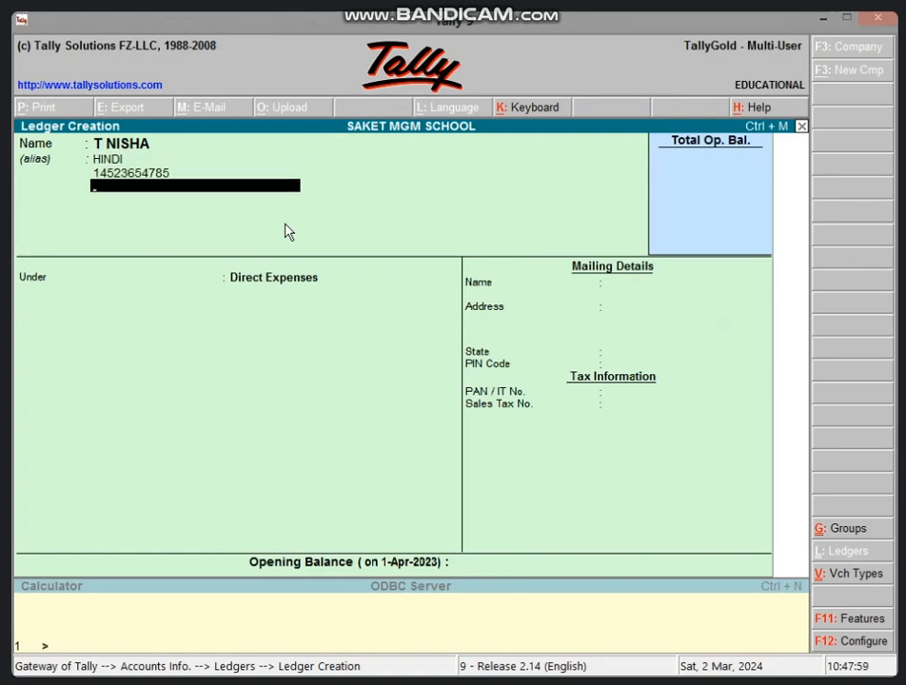
pyautogui.press('BackSpace')
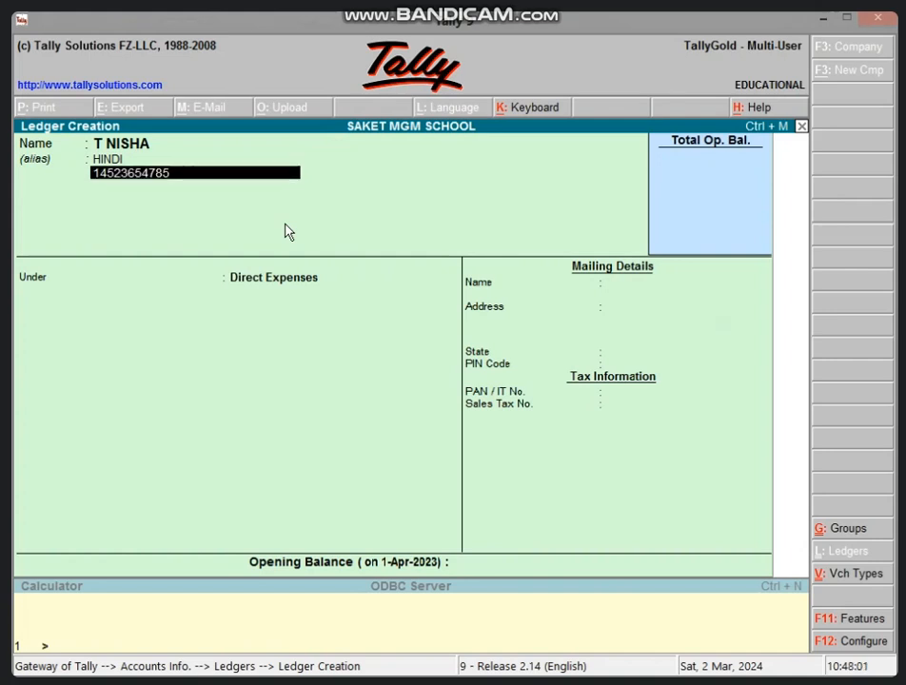
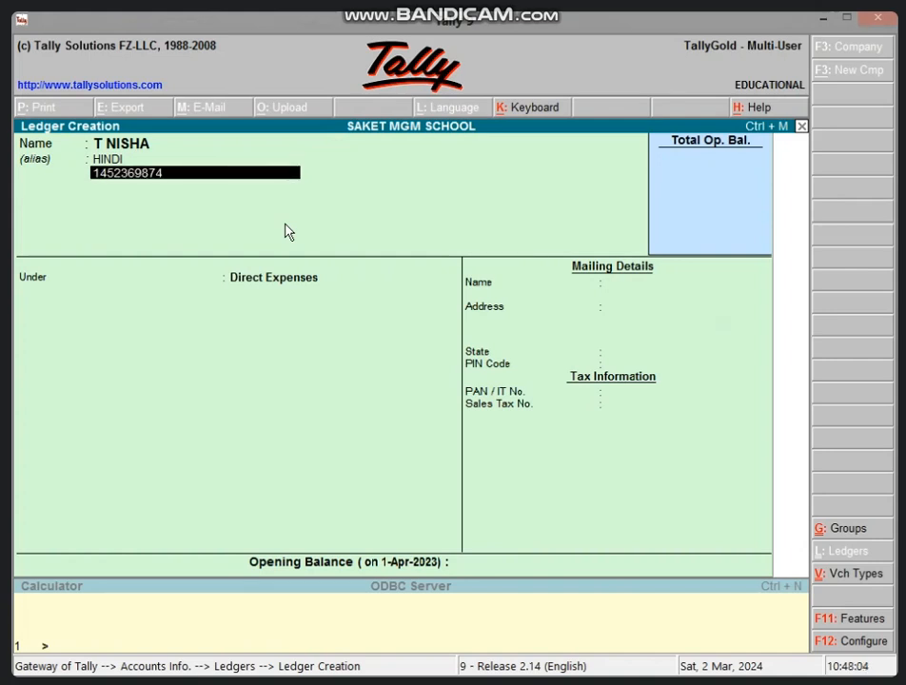
pyautogui.press('Return')
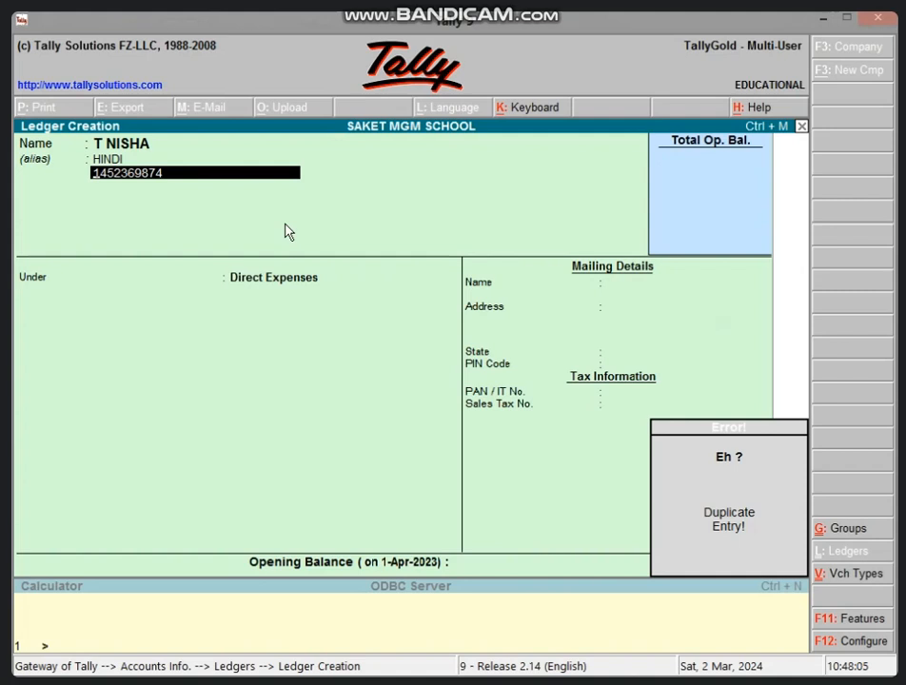
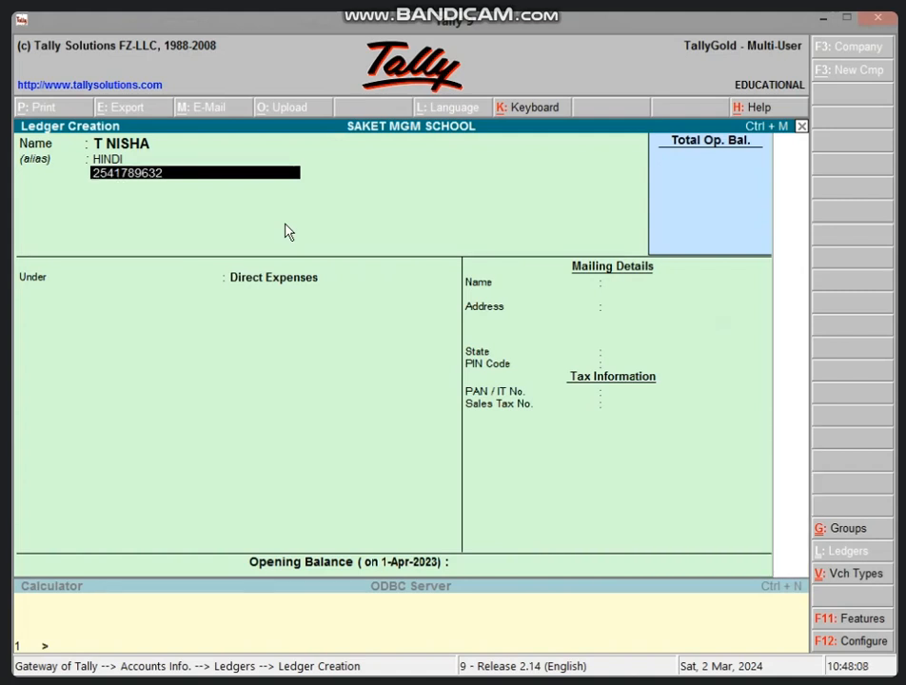
# Enter the Hindi teacher's phone number as the second alias, and save the ledger under Direct Expenses without an opening balance.
pyautogui.press('Return')
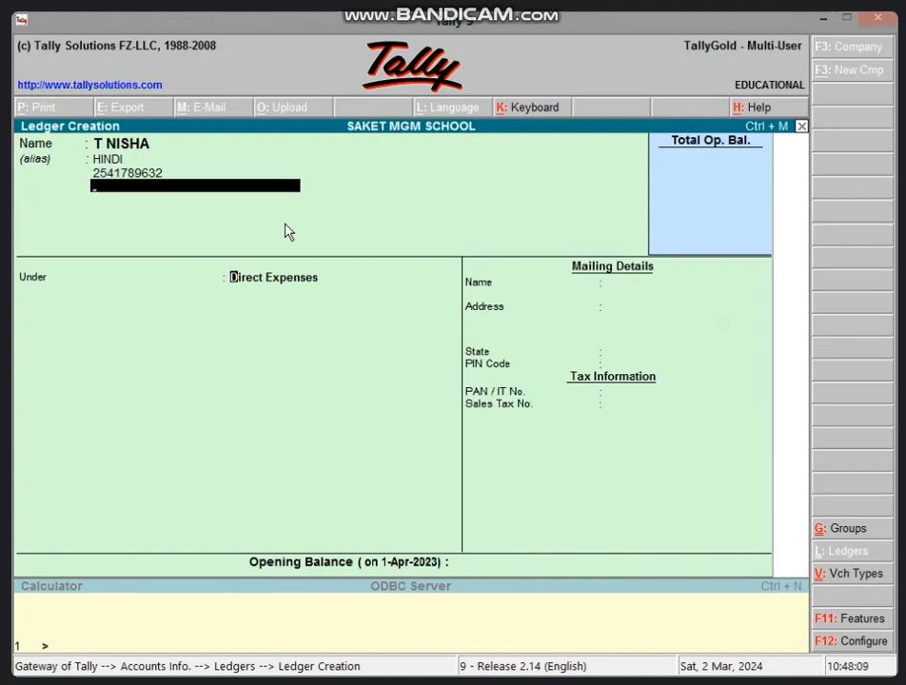
pyautogui.press('Return')
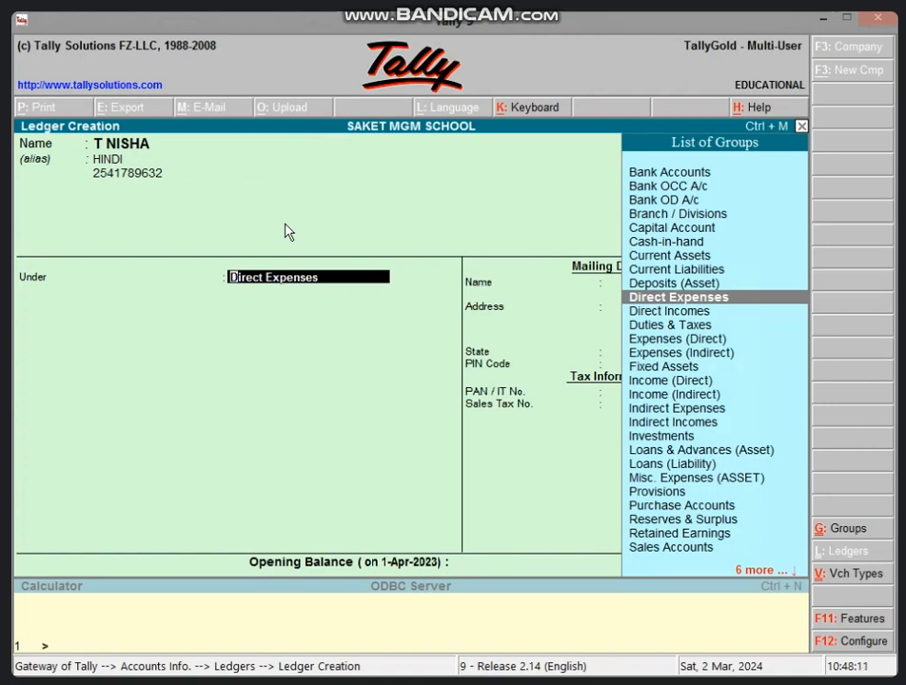
pyautogui.press('Return')
pyautogui.press('Return')
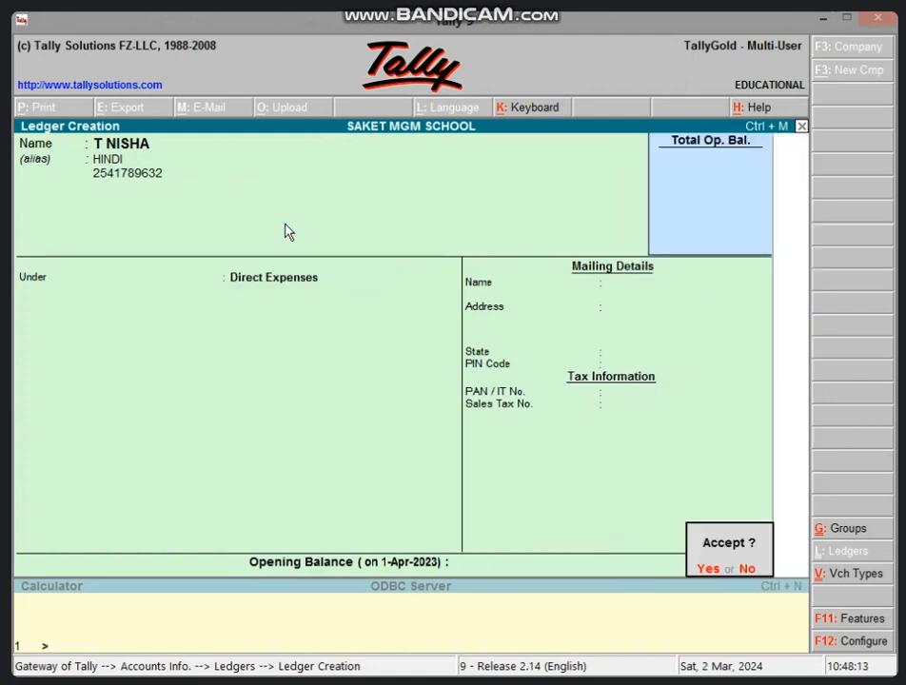
pyautogui.press('Return')
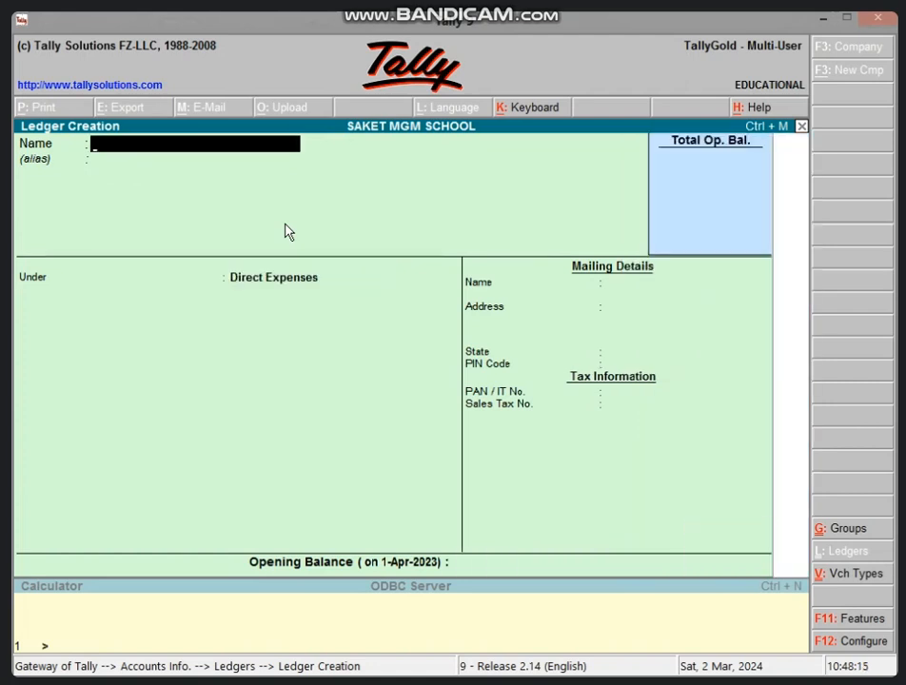
pyautogui.press('Escape')
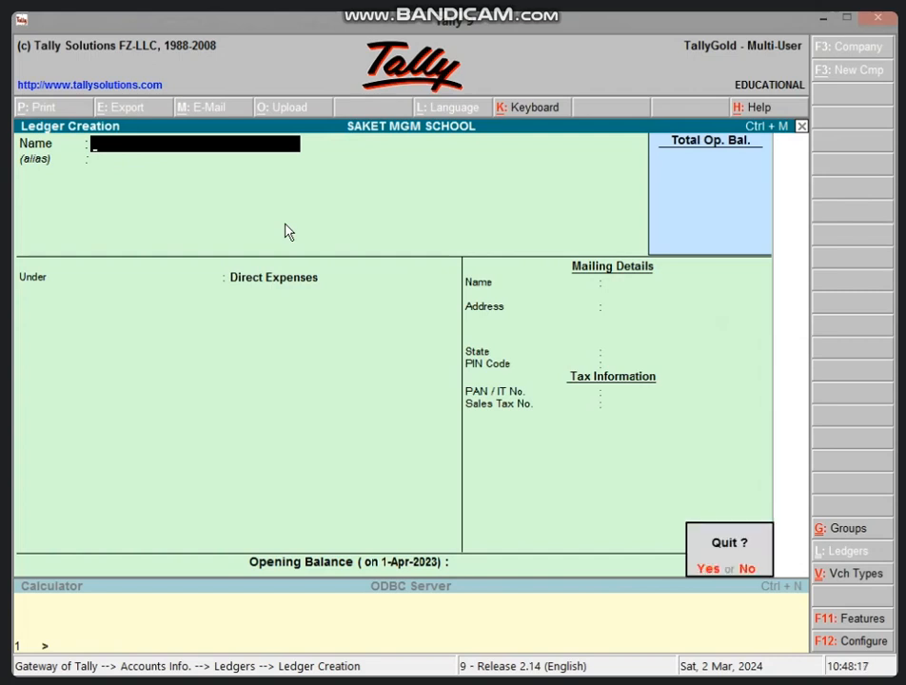
pyautogui.press('Return')
pyautogui.press('Escape')
pyautogui.press('Escape')
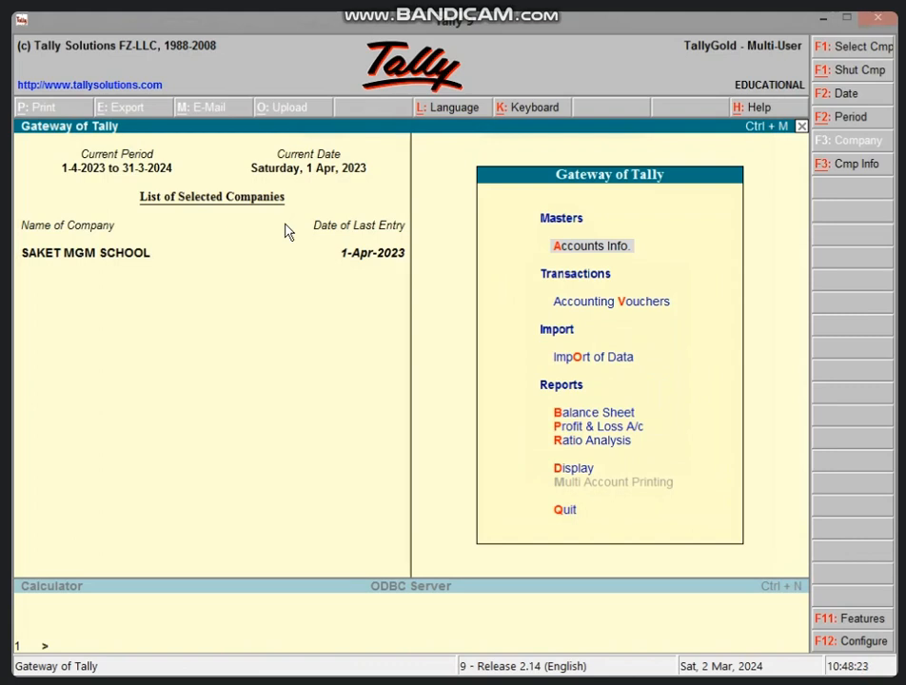
# Start a payment voucher and debit 5,000 to the Hindi teacher's ledger.
pyautogui.press('v')
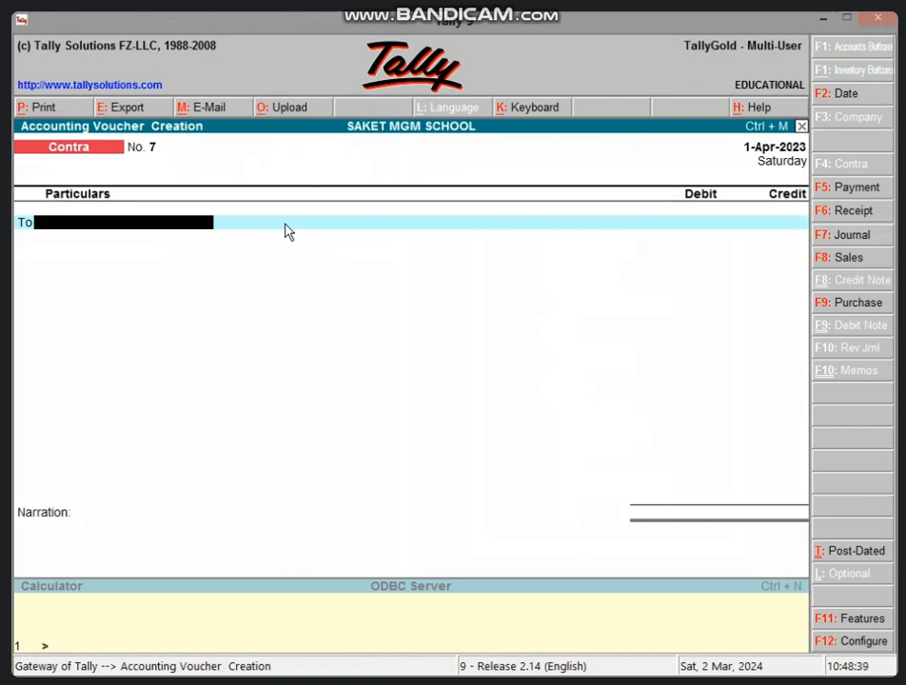
pyautogui.press('F5')
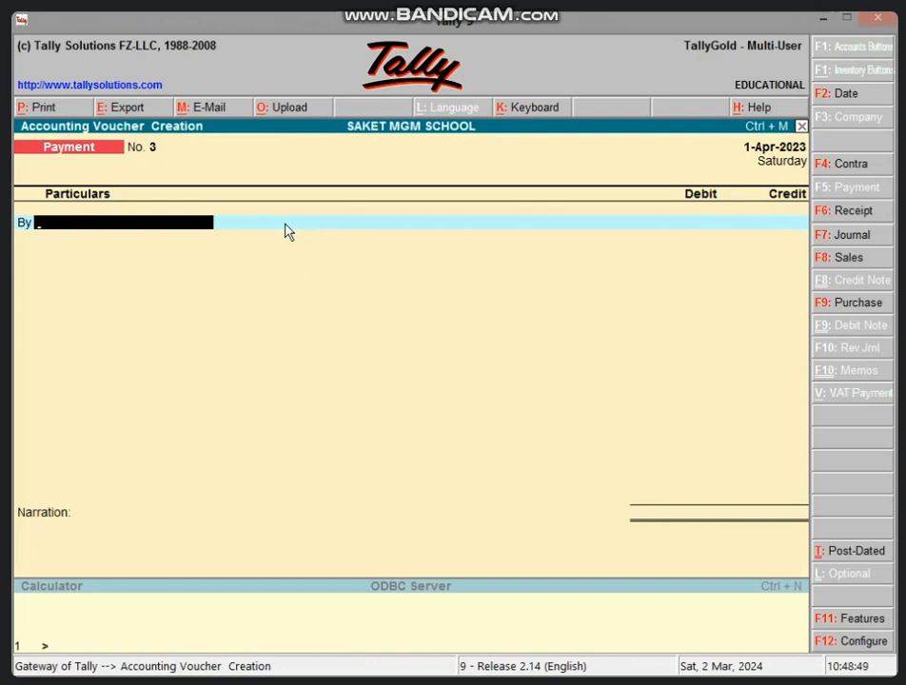
pyautogui.write('T')
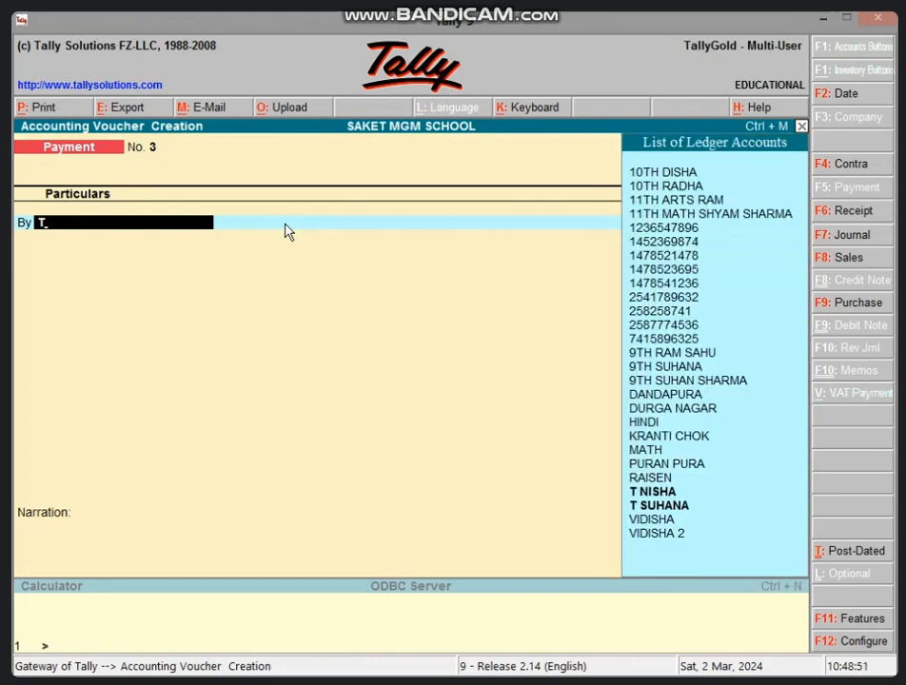
pyautogui.press('Down')
pyautogui.press('Down')
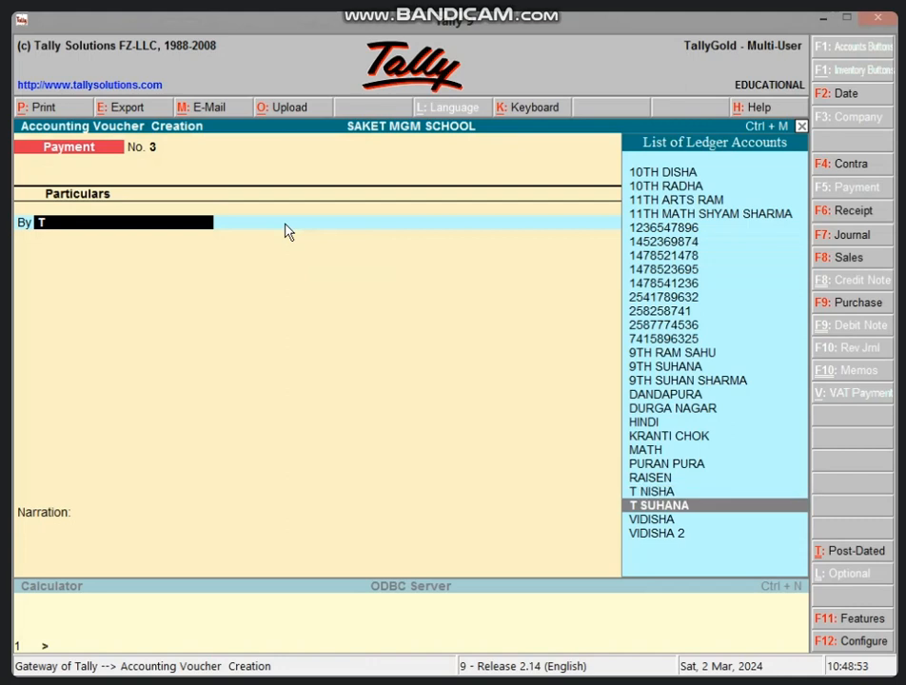
pyautogui.press('Up')
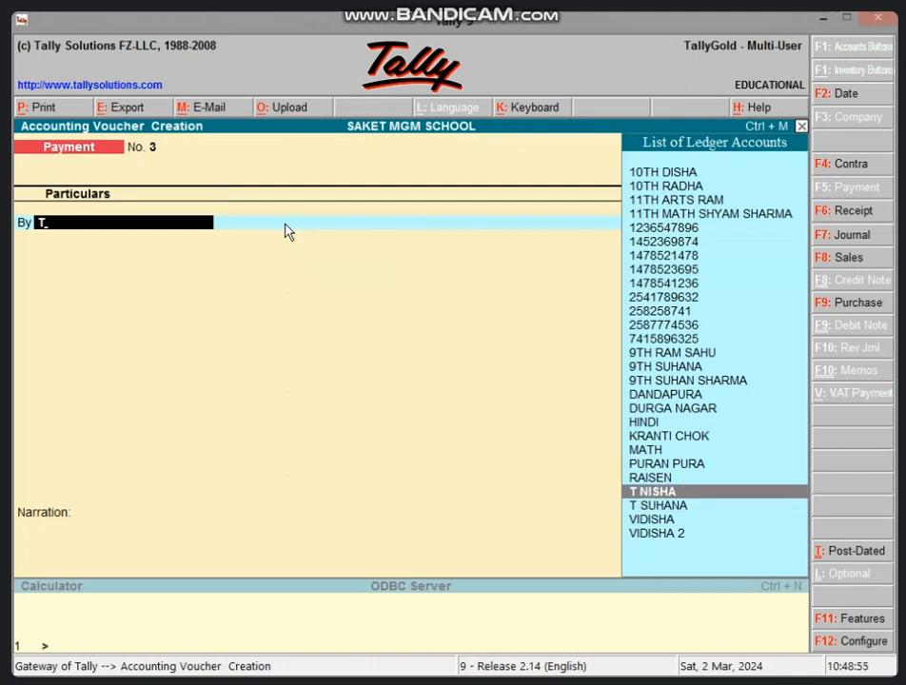
pyautogui.press('Return')
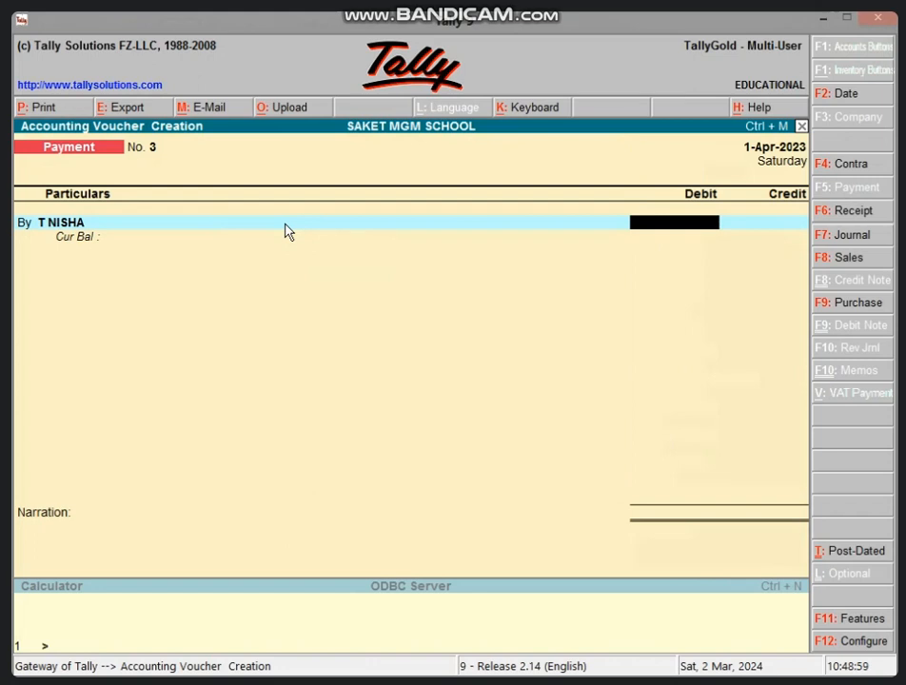
pyautogui.write('5000')
pyautogui.press('Return')
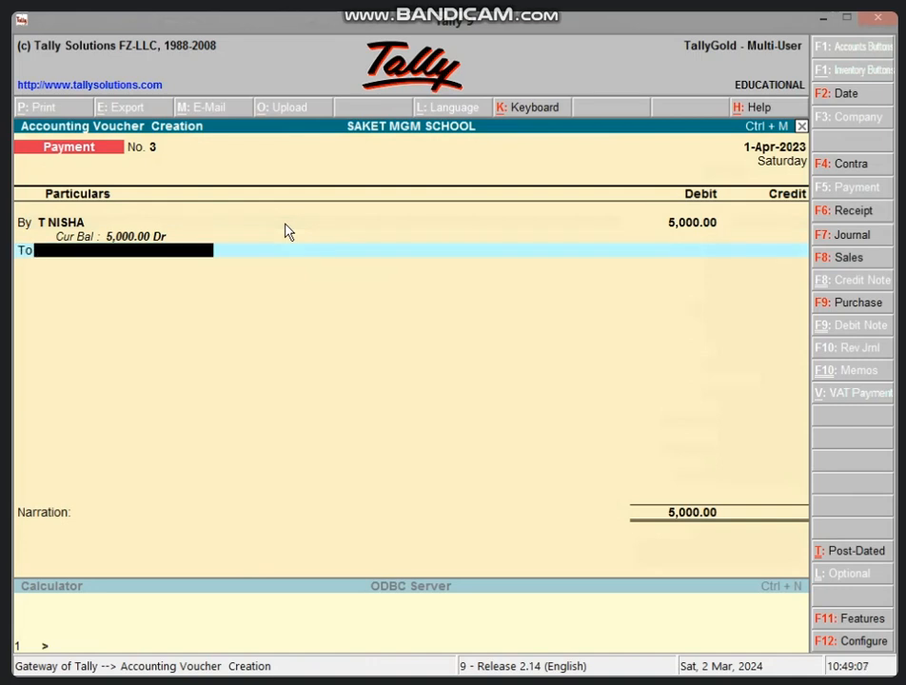
# Credit the 5,000 to Cash, add the narration BEING SALARY PAID, and save the payment voucher.
pyautogui.write('CAS')
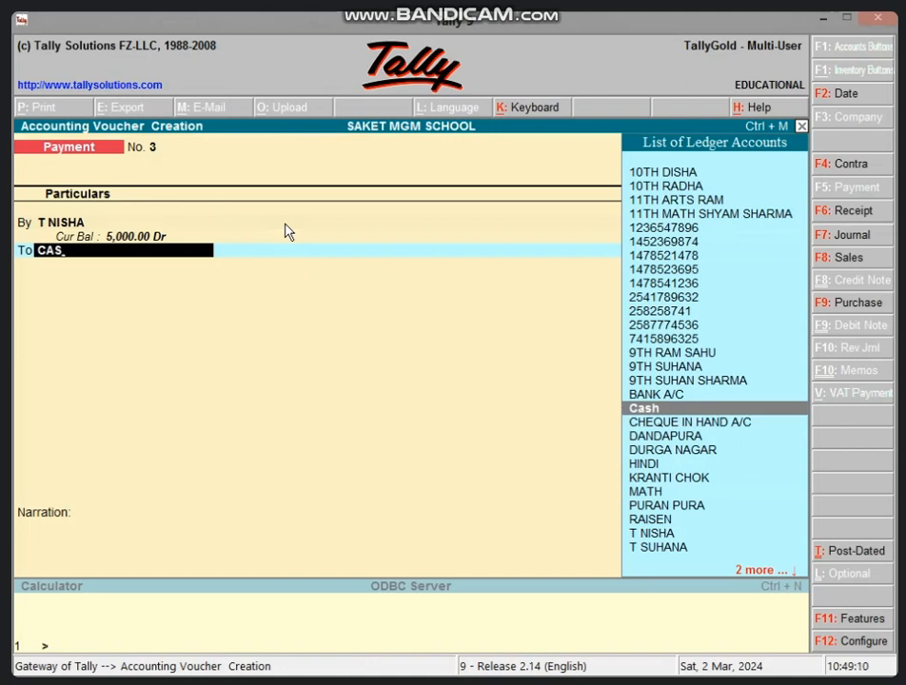
pyautogui.press('Return')
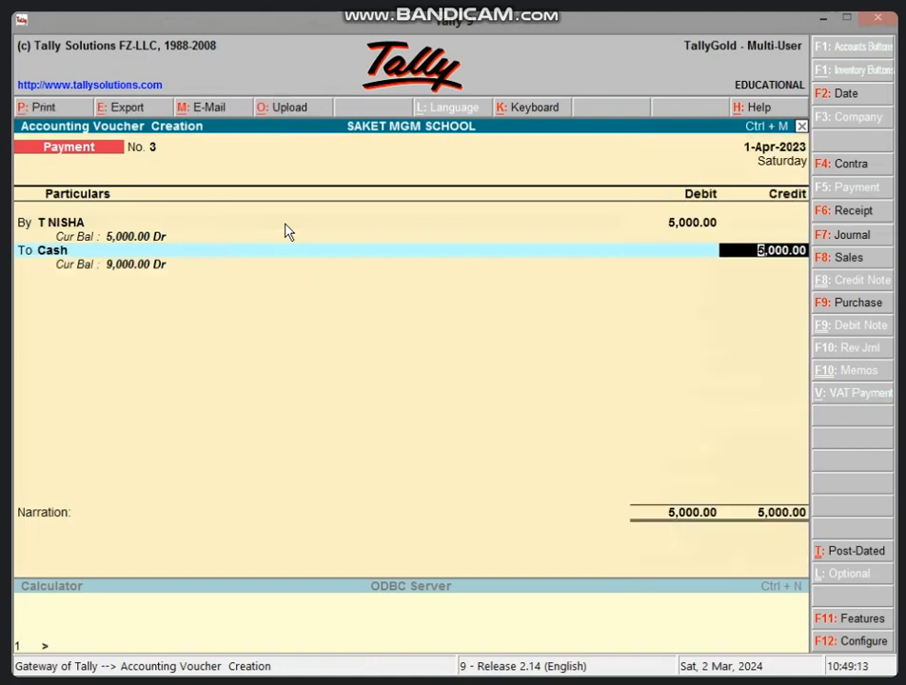
pyautogui.press('Return')
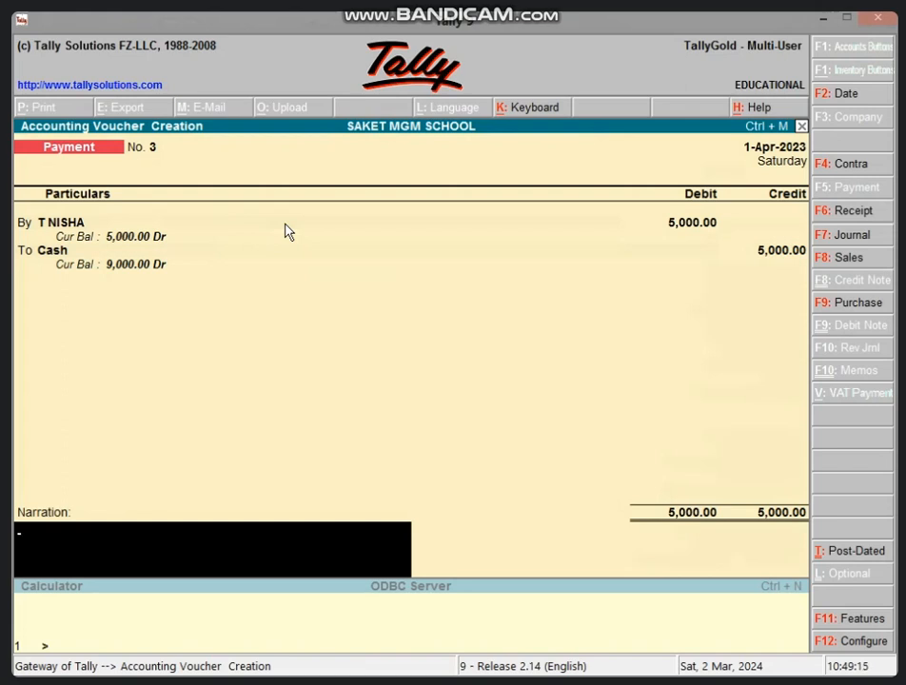
pyautogui.write('BEING SALARY')
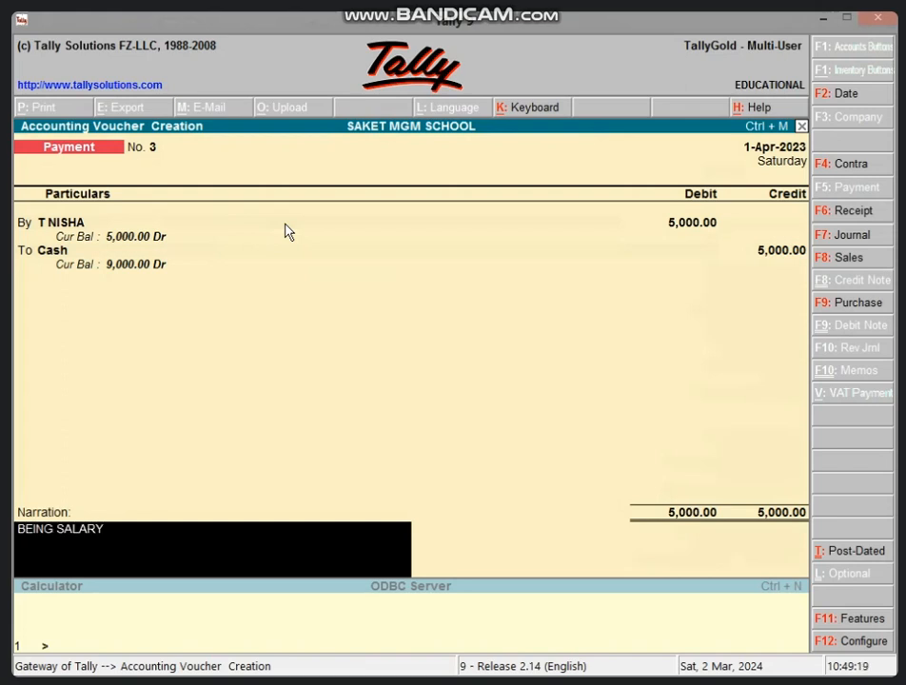
pyautogui.write(' PAID')
pyautogui.press('Return')
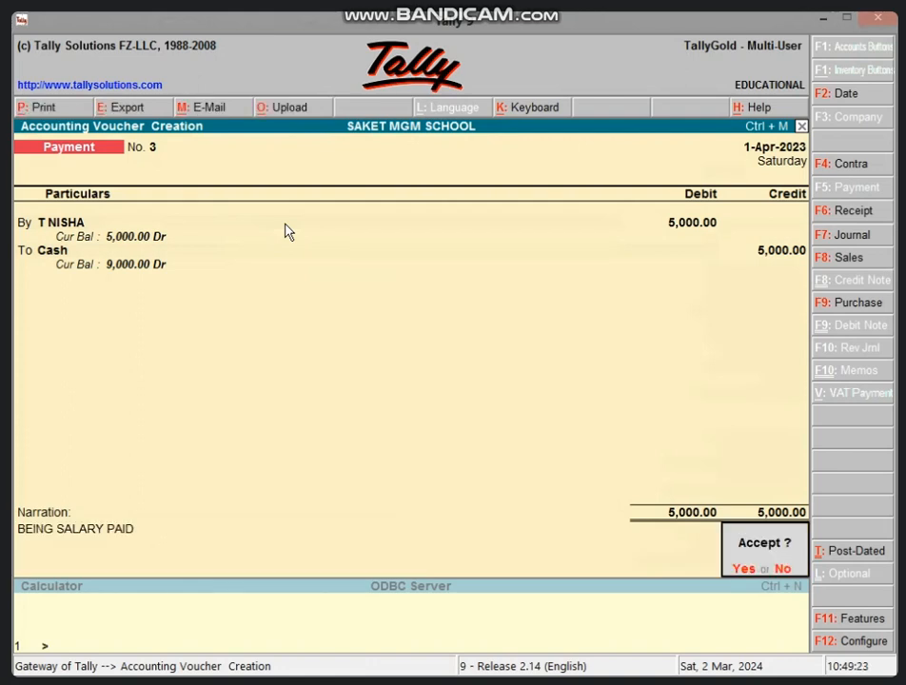
pyautogui.press('Return')
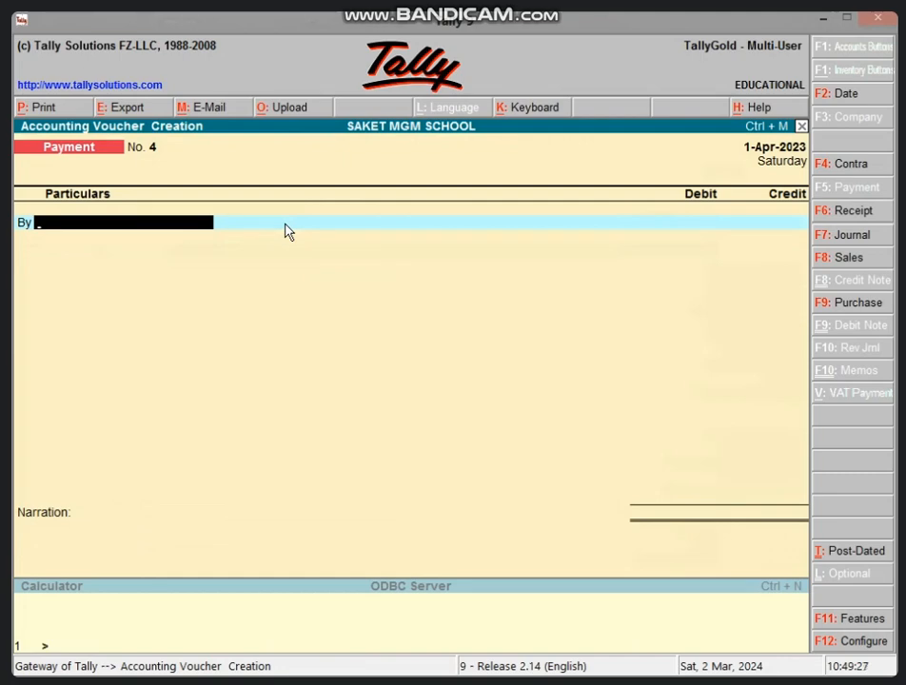
# In the next payment voucher, debit 2,000 to the maths teacher's ledger.
pyautogui.write('T')
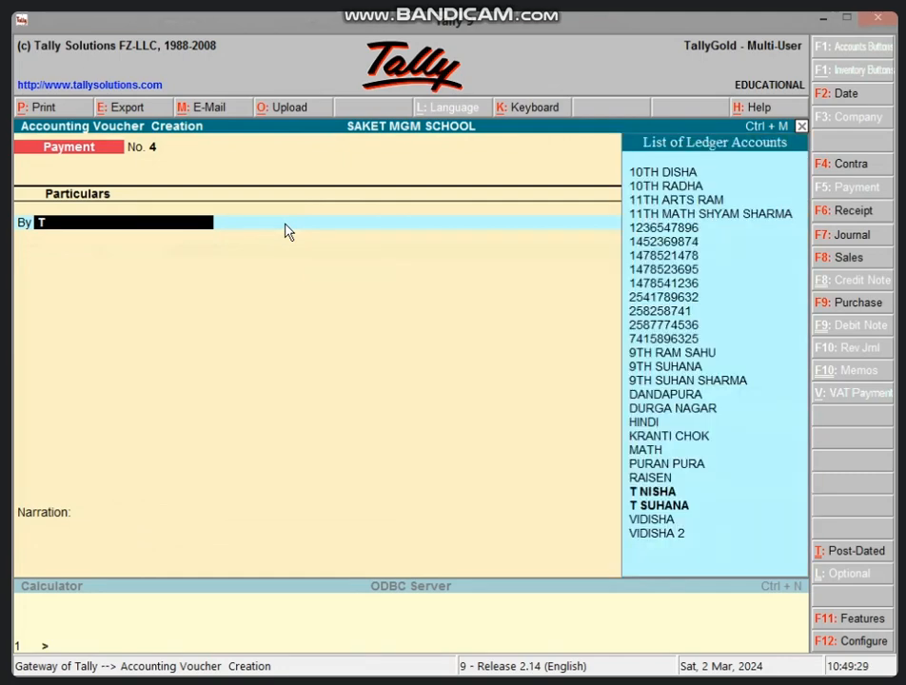
pyautogui.press('Down')
pyautogui.press('Down')
pyautogui.press('Return')
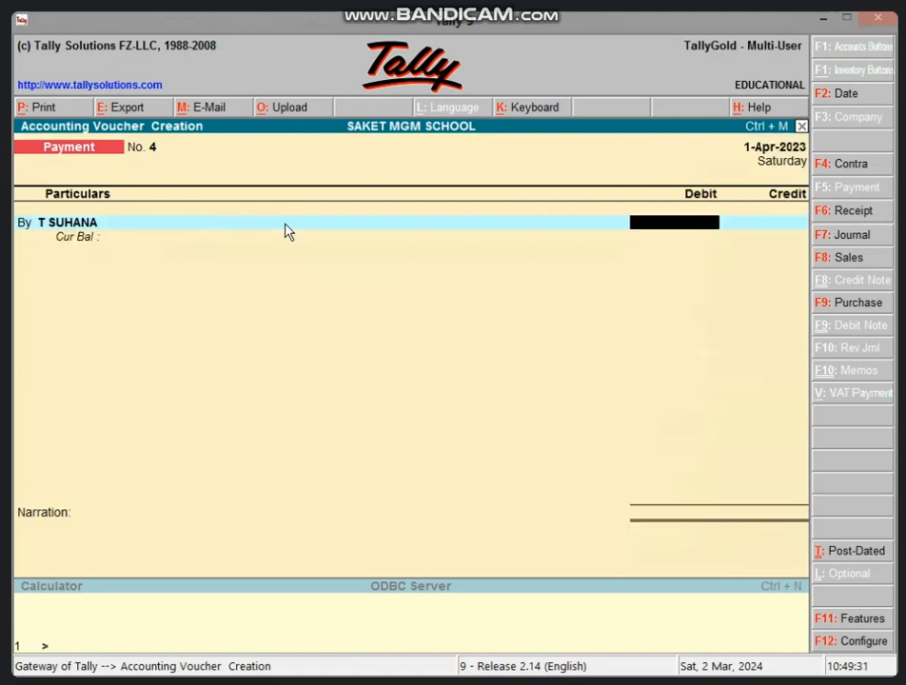
pyautogui.write('2000')
pyautogui.press('Return')
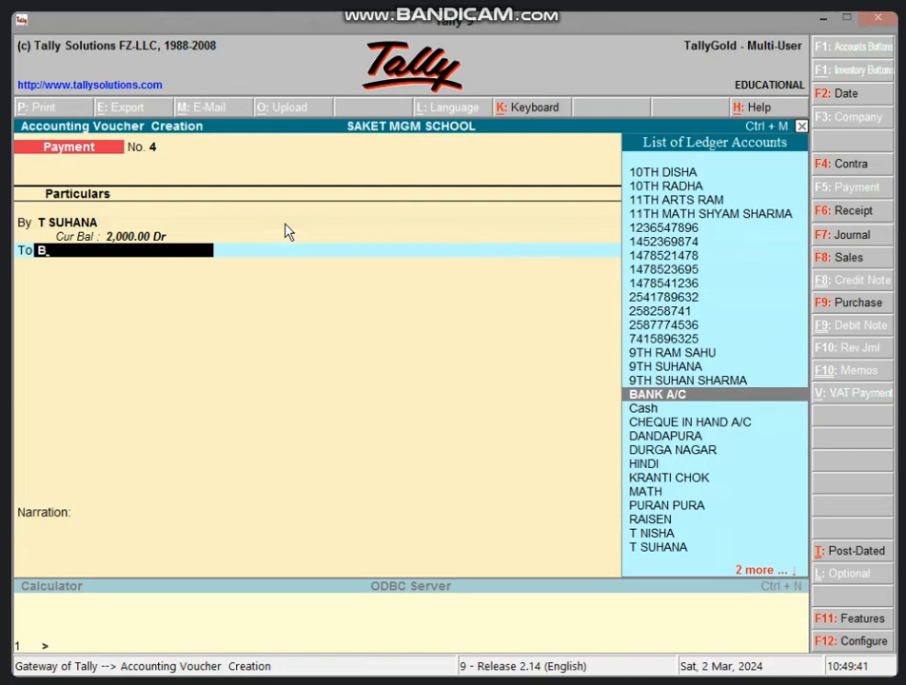
# Credit the 2,000 to BANK A/C and save the payment voucher with the cheque number left blank.
pyautogui.write('A')
pyautogui.press('Return')
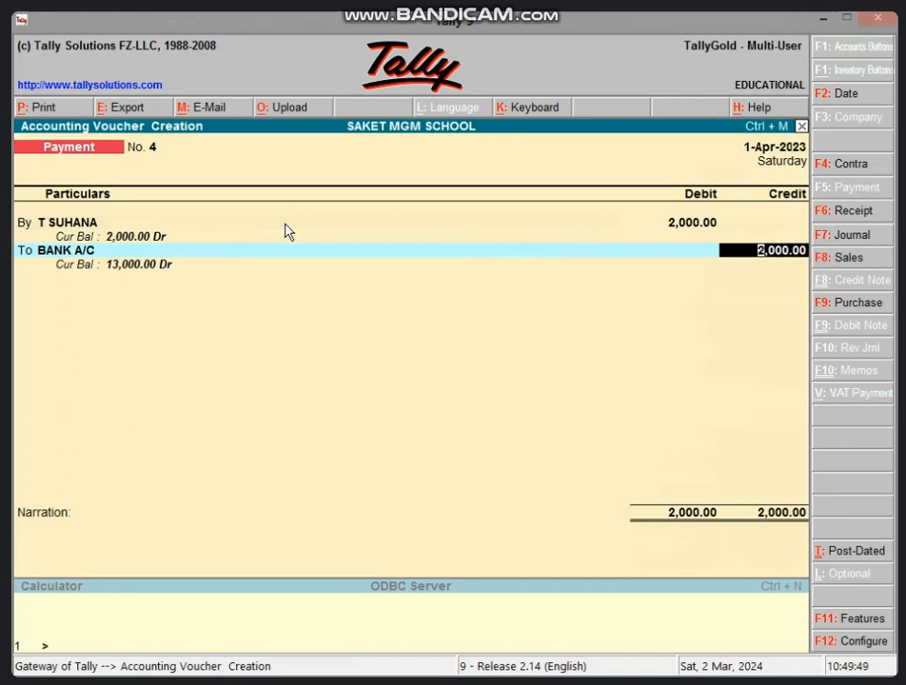
pyautogui.press('Return')
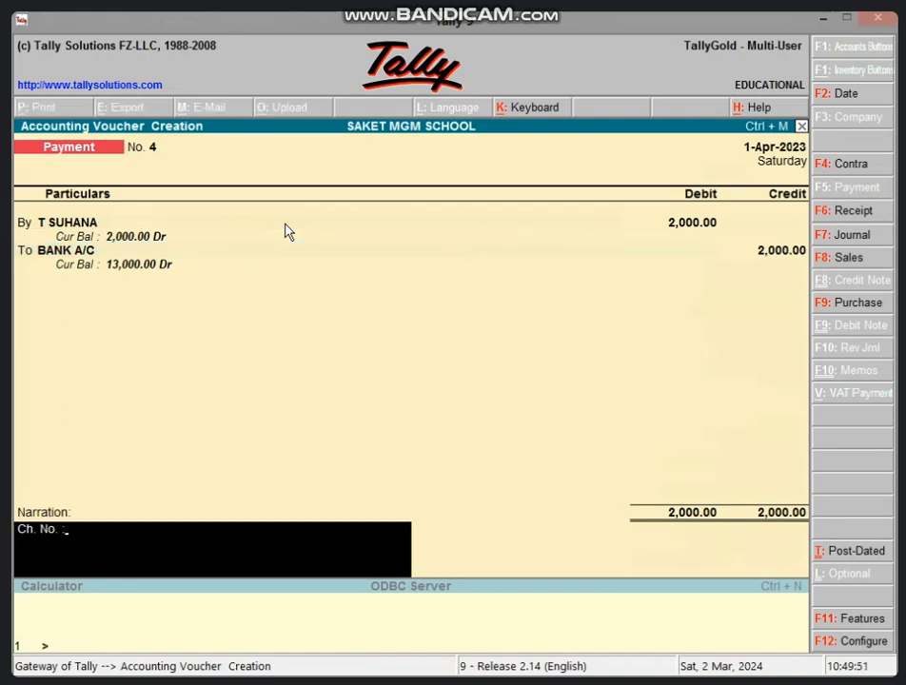
pyautogui.press('Return')
pyautogui.press('Return')
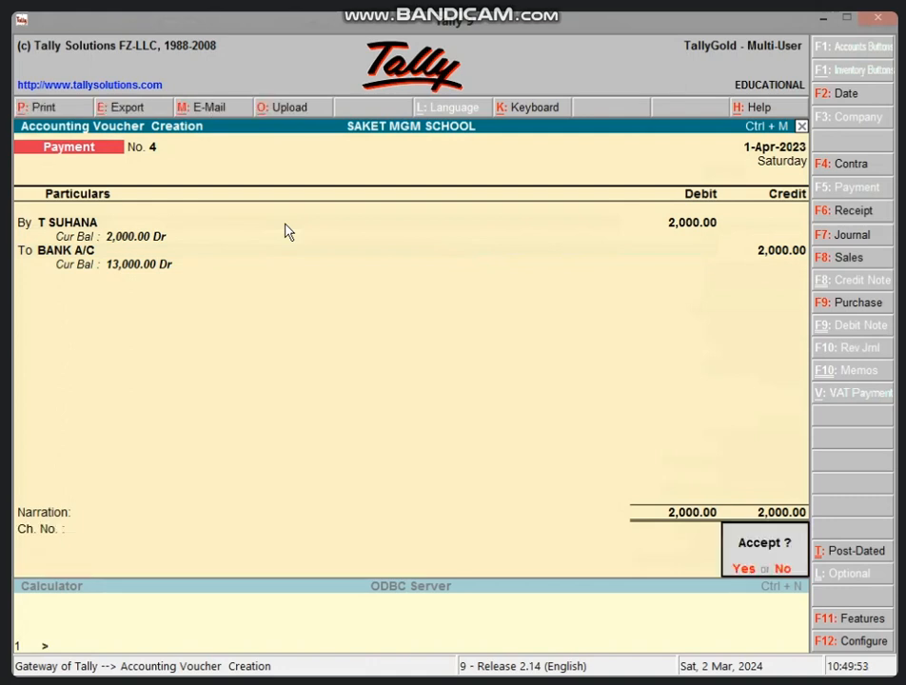
pyautogui.press('Return')
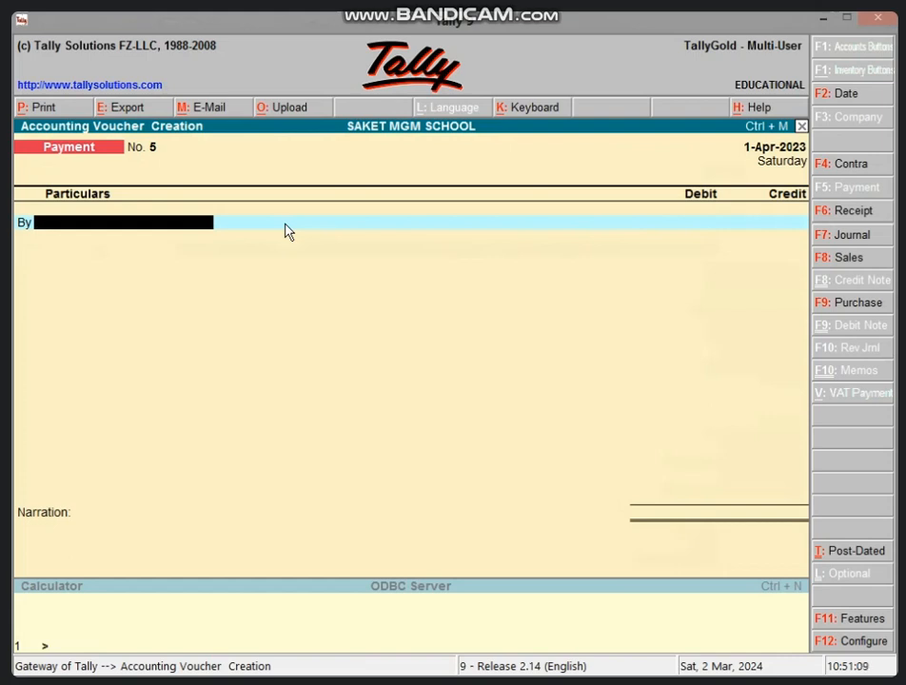
# Look up the teachers' ledgers by the aliases HINDI and MATH in a new payment voucher, and discard the voucher.
pyautogui.write('HIN')
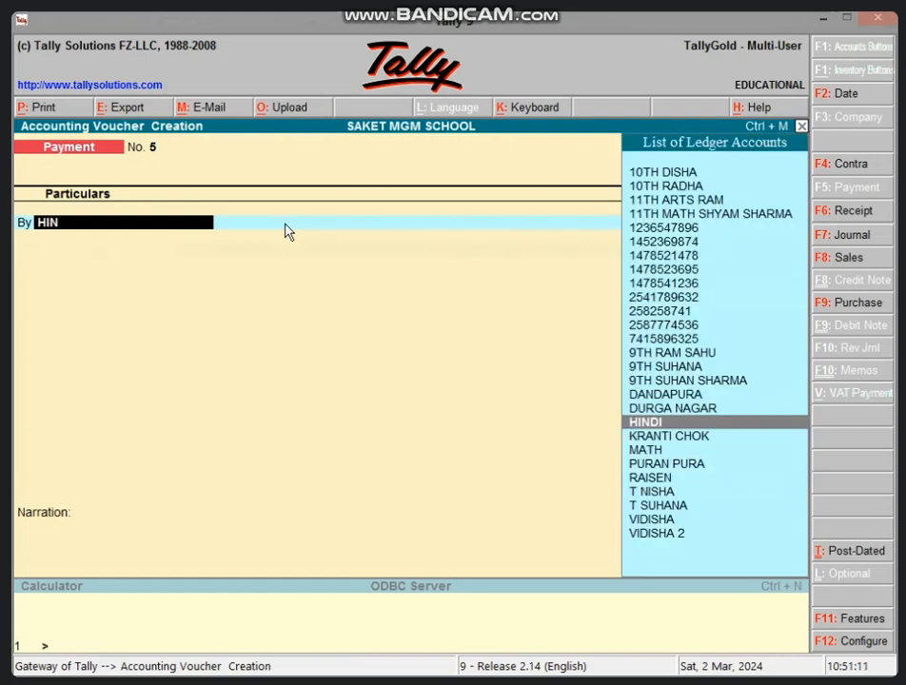
pyautogui.press('Return')
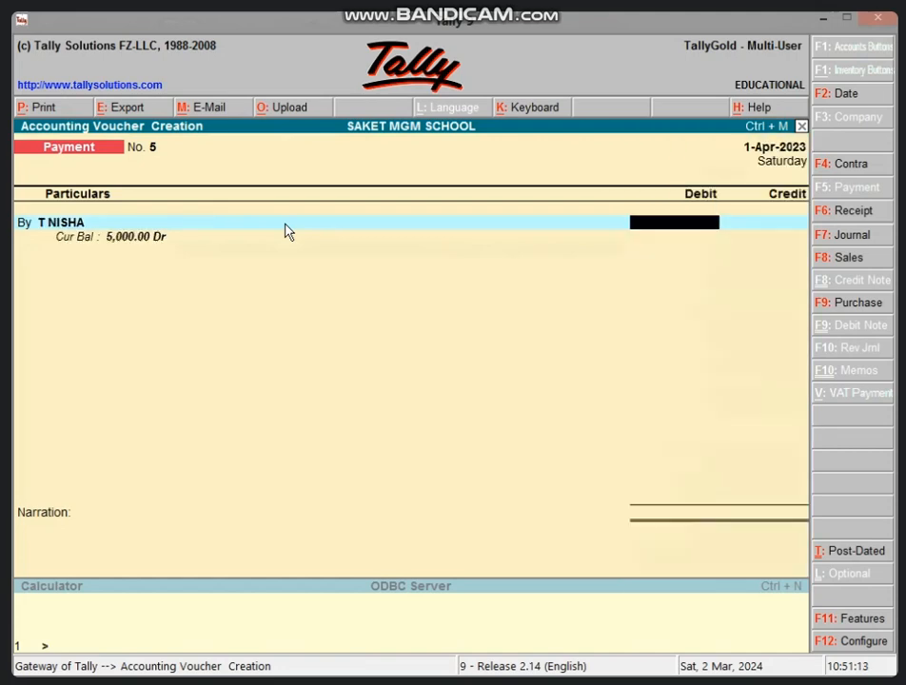
pyautogui.press('BackSpace')
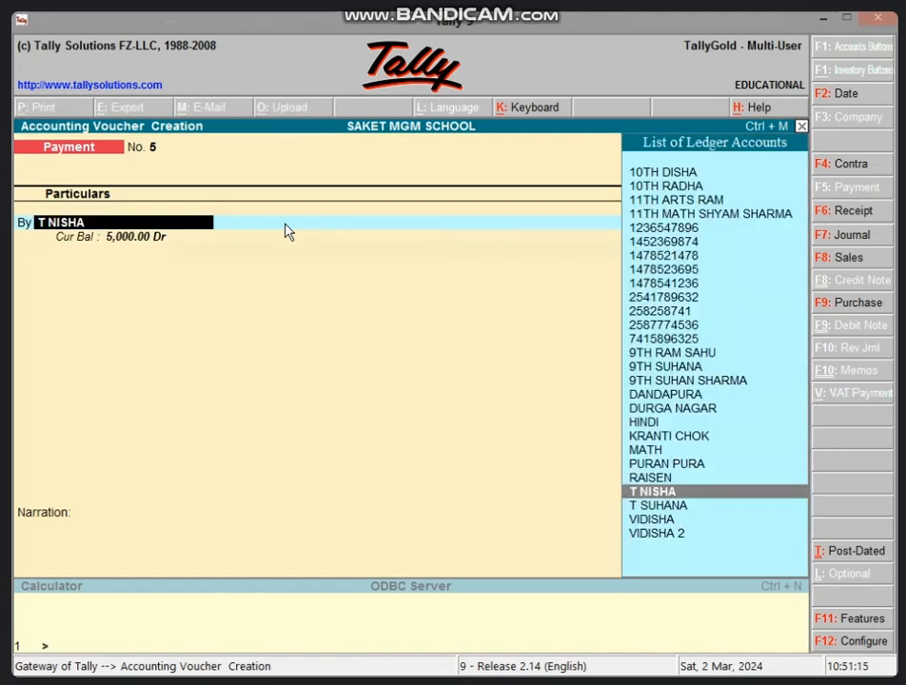
pyautogui.write('MATH')
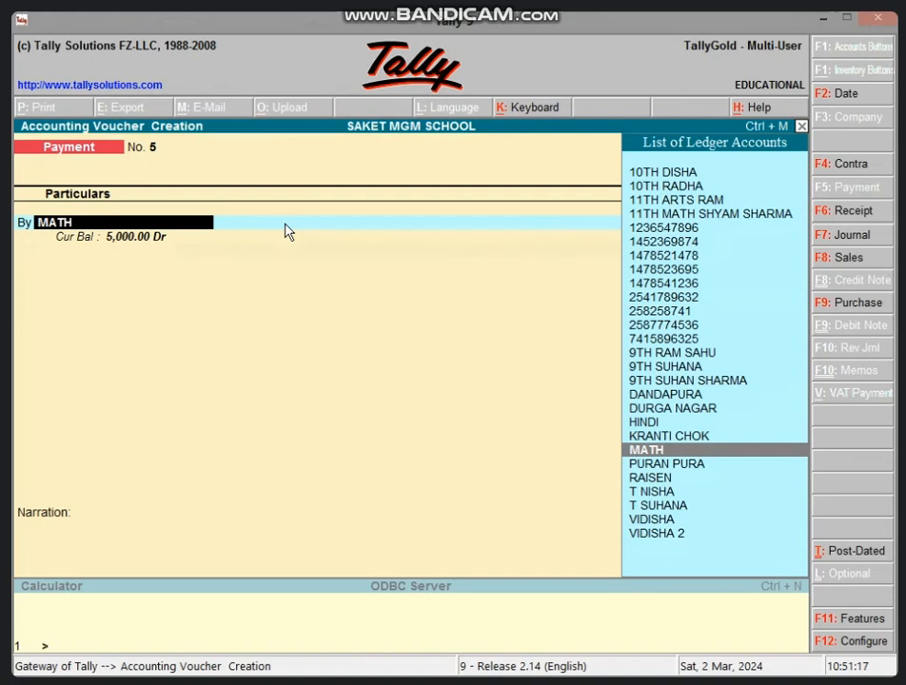
pyautogui.press('Down')
pyautogui.press('Down')
pyautogui.press('Down')
pyautogui.press('Down')
pyautogui.press('Return')
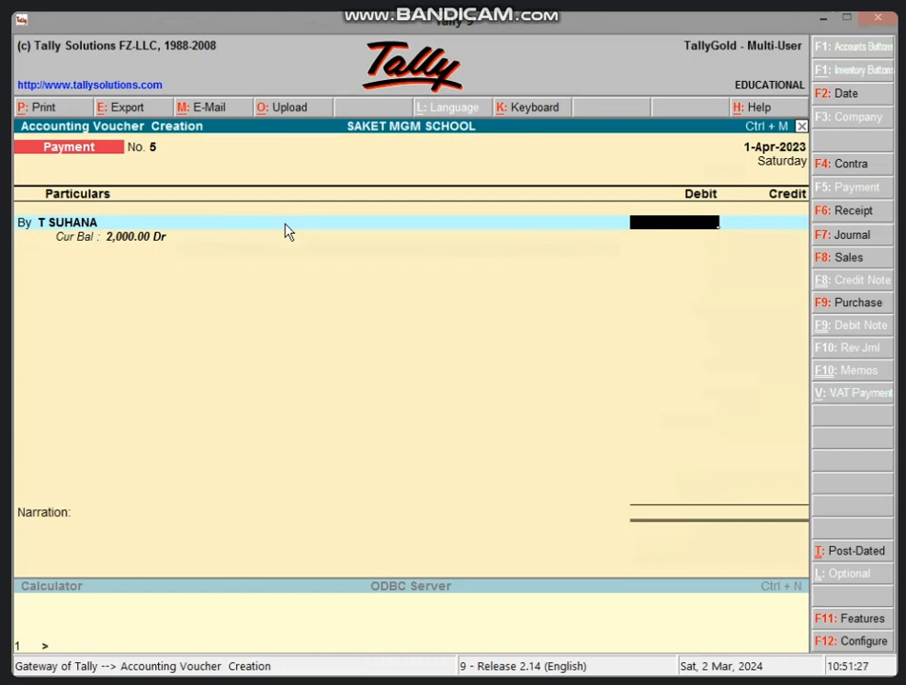
pyautogui.press('Escape')
pyautogui.press('y')
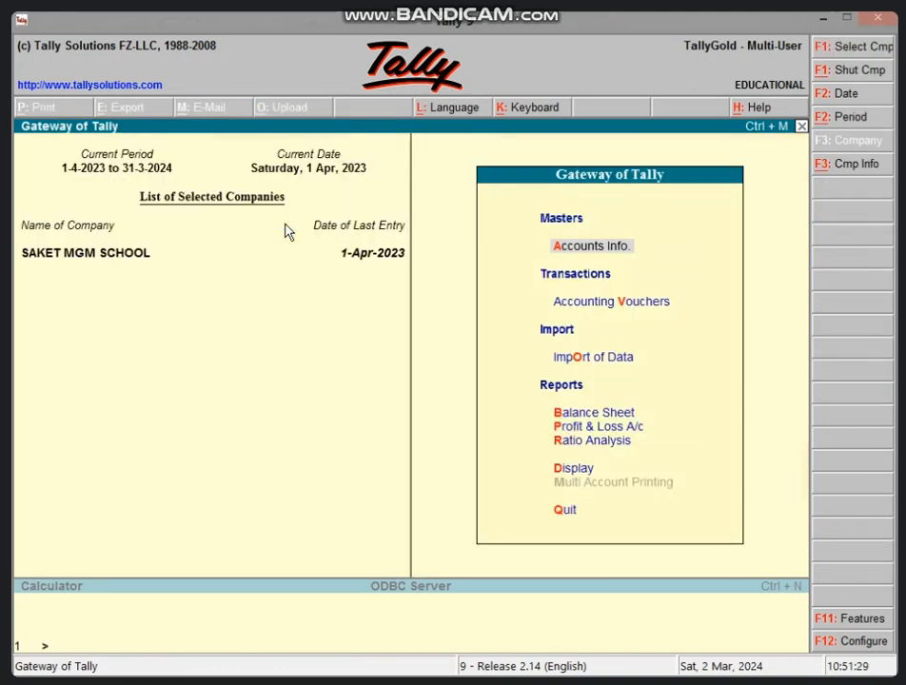
# Start a new ledger and name it after another maths teacher, prefixed with "T".
pyautogui.press('a')
pyautogui.press('l')
pyautogui.write('c')
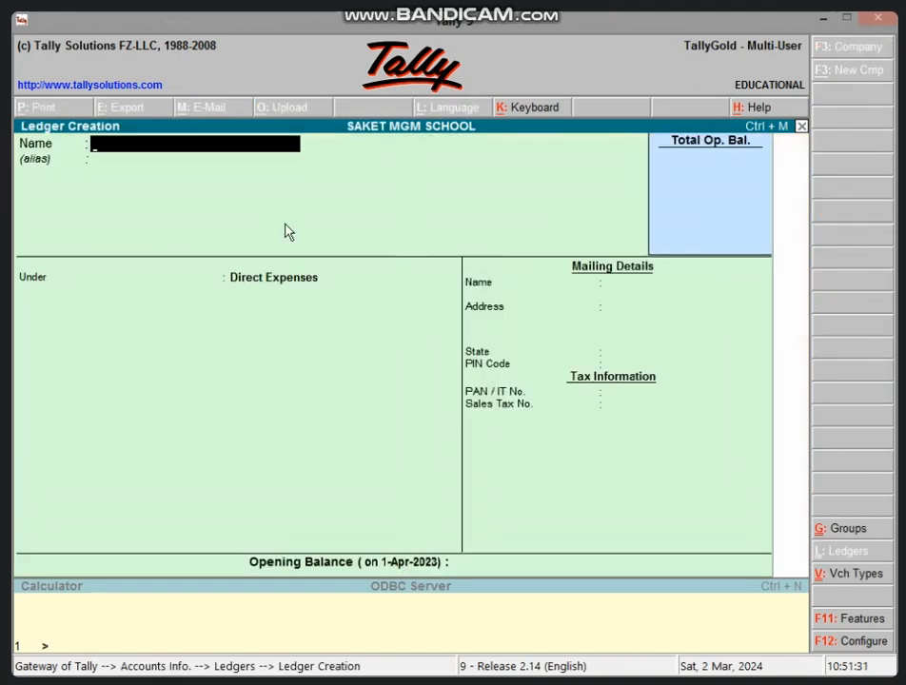
pyautogui.write('T AARTI')
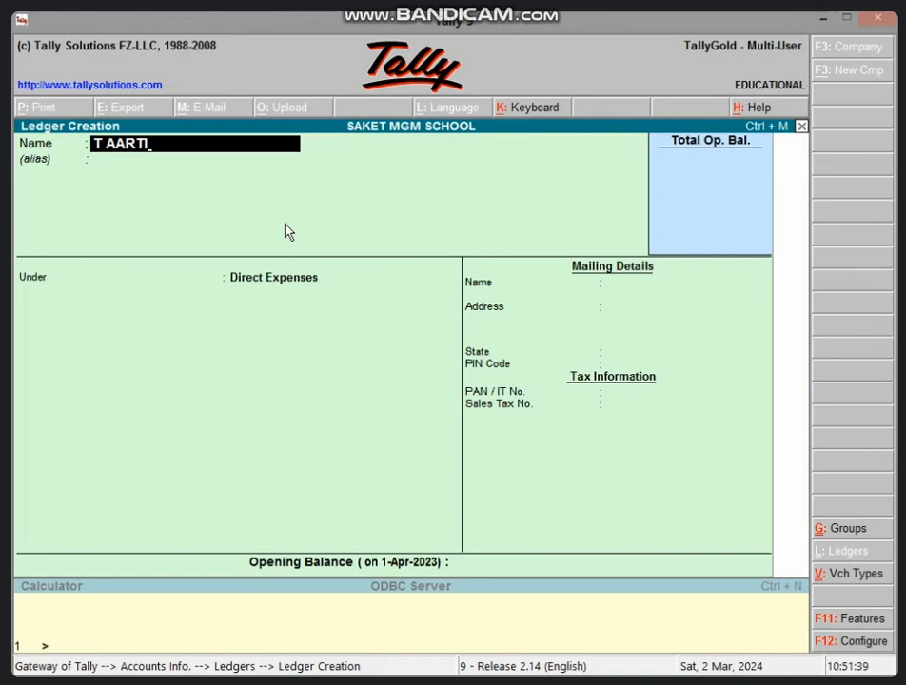
pyautogui.press('Return')
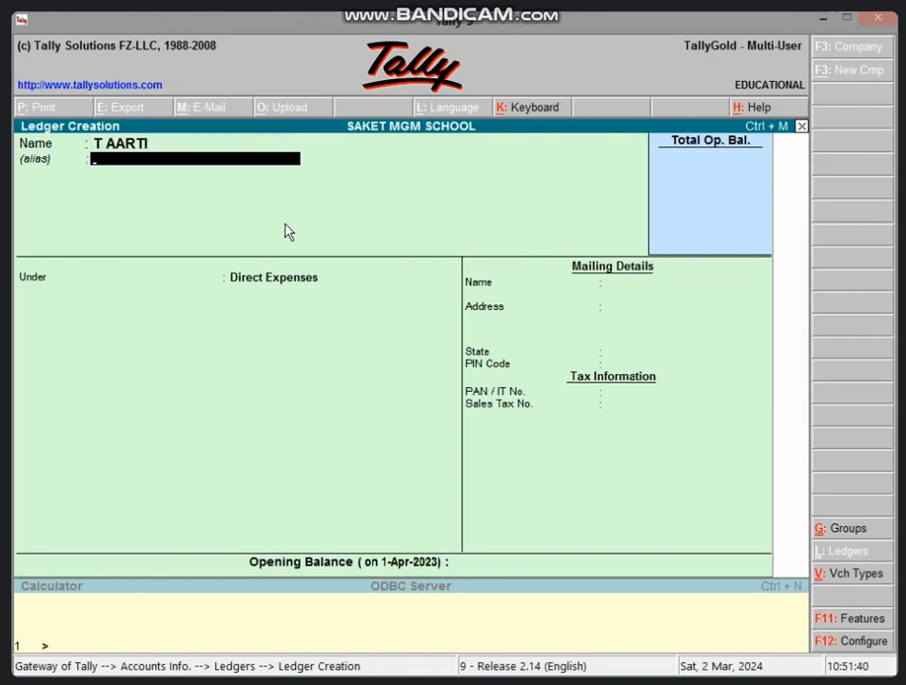
# Set the new teacher ledger's first alias to MATH 10TH.
pyautogui.write('10TH MATH')
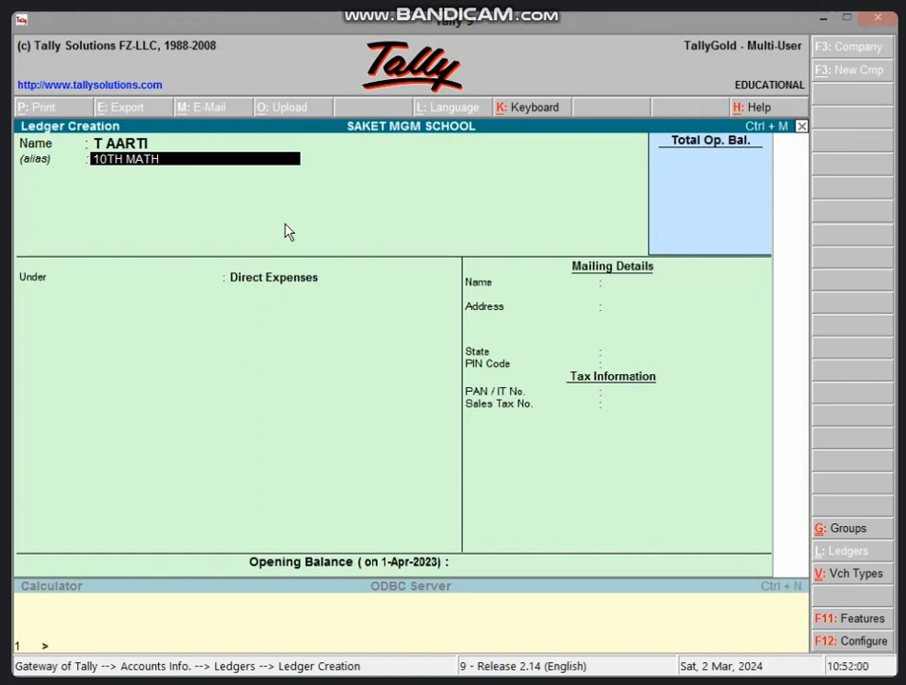
pyautogui.write('MA')
pyautogui.press('BackSpace')
pyautogui.press('BackSpace')
pyautogui.press('BackSpace')
pyautogui.press('BackSpace')
pyautogui.press('BackSpace')
pyautogui.press('BackSpace')
pyautogui.press('BackSpace')
pyautogui.press('BackSpace')
pyautogui.press('BackSpace')
pyautogui.press('BackSpace')
pyautogui.press('BackSpace')
pyautogui.write('MATH')
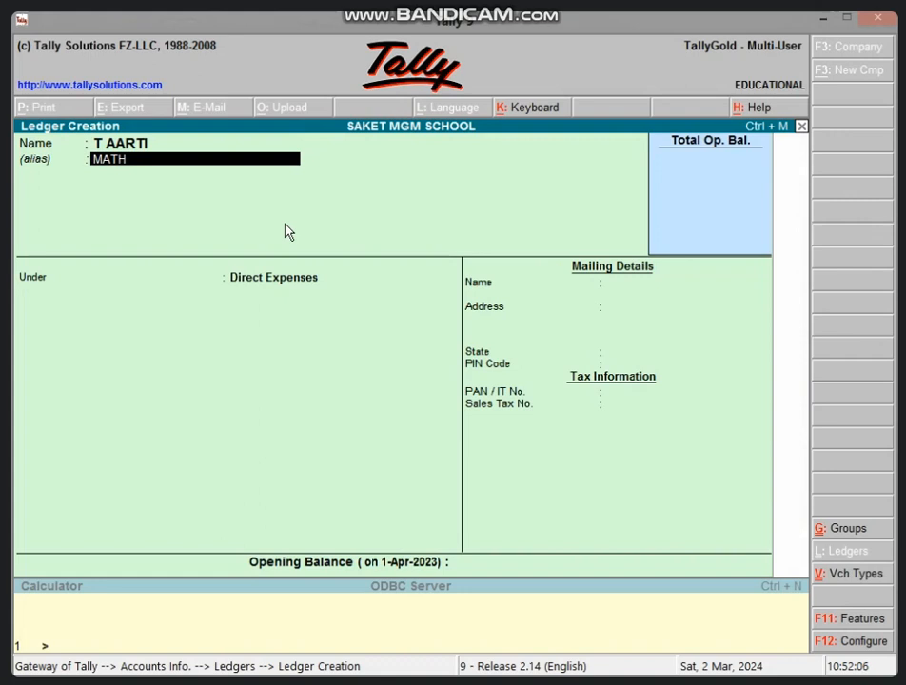
pyautogui.write(' 10TH')
pyautogui.press('Return')
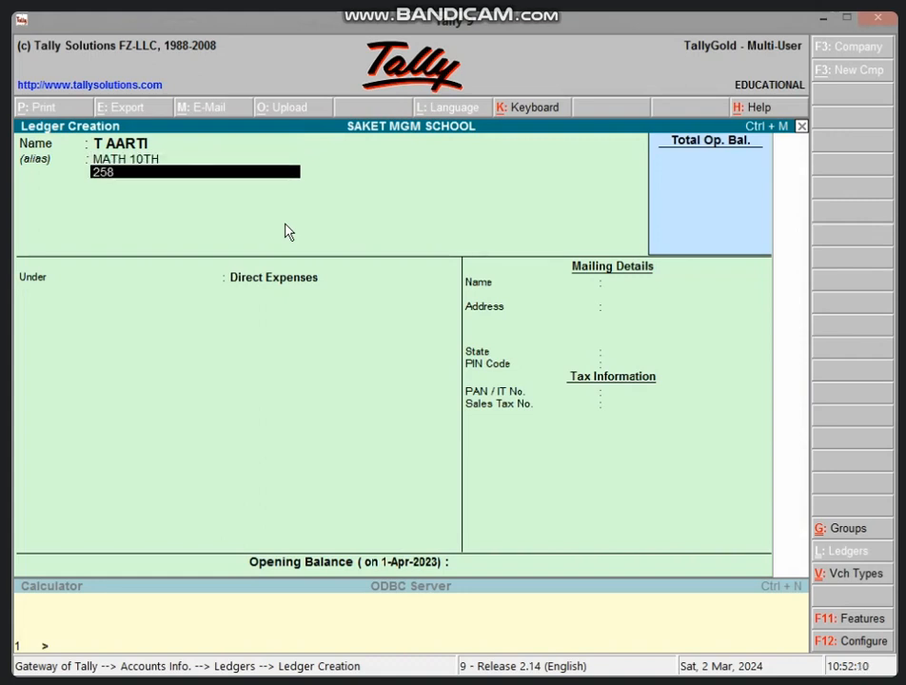
# Enter the teacher's phone number as the second alias, and save the ledger under Direct Expenses without an opening balance.
pyautogui.press('Return')
pyautogui.press('Return')
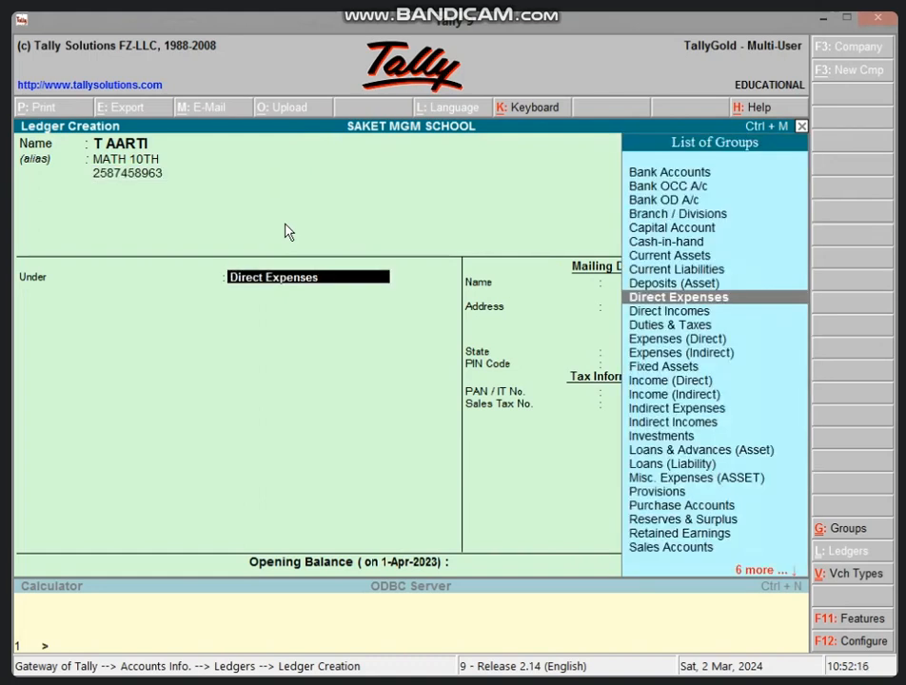
pyautogui.press('Return')
pyautogui.press('Return')
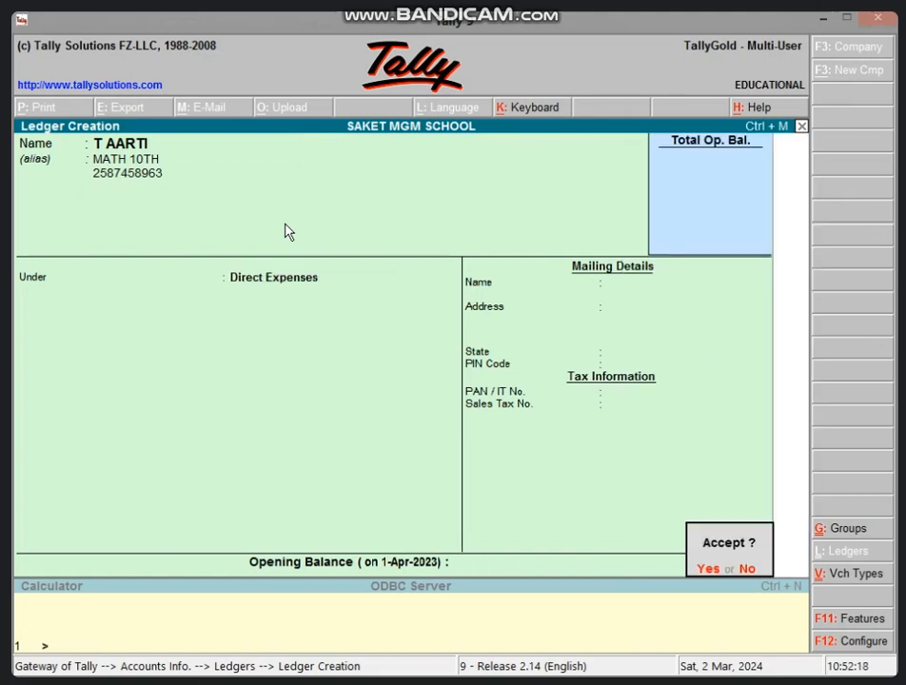
pyautogui.press('Return')
pyautogui.press('Escape')
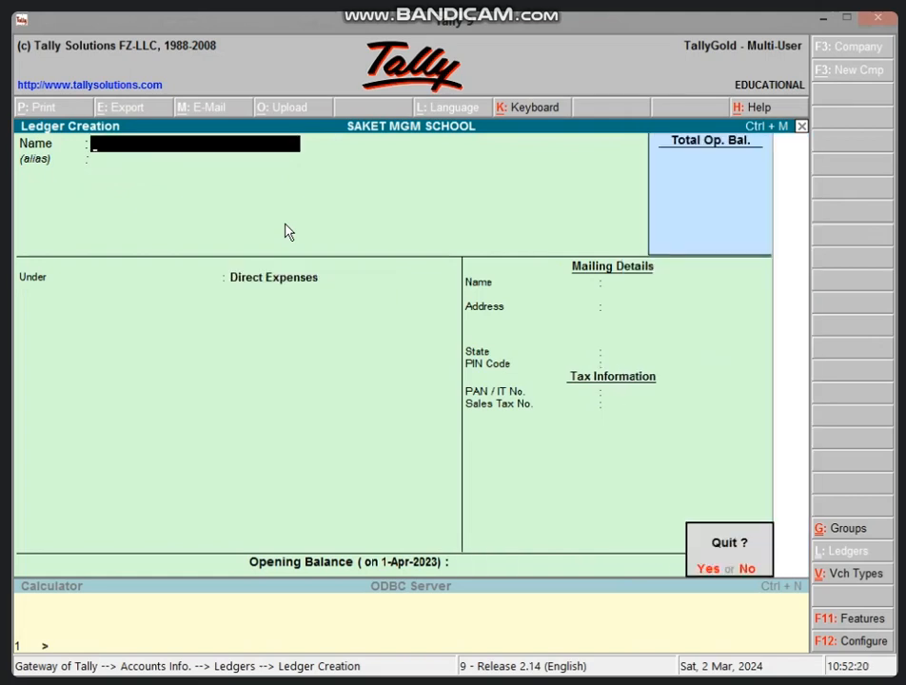
# Leave ledger creation and open a new payment voucher.
pyautogui.press('Return')
pyautogui.press('Escape')
pyautogui.press('Escape')
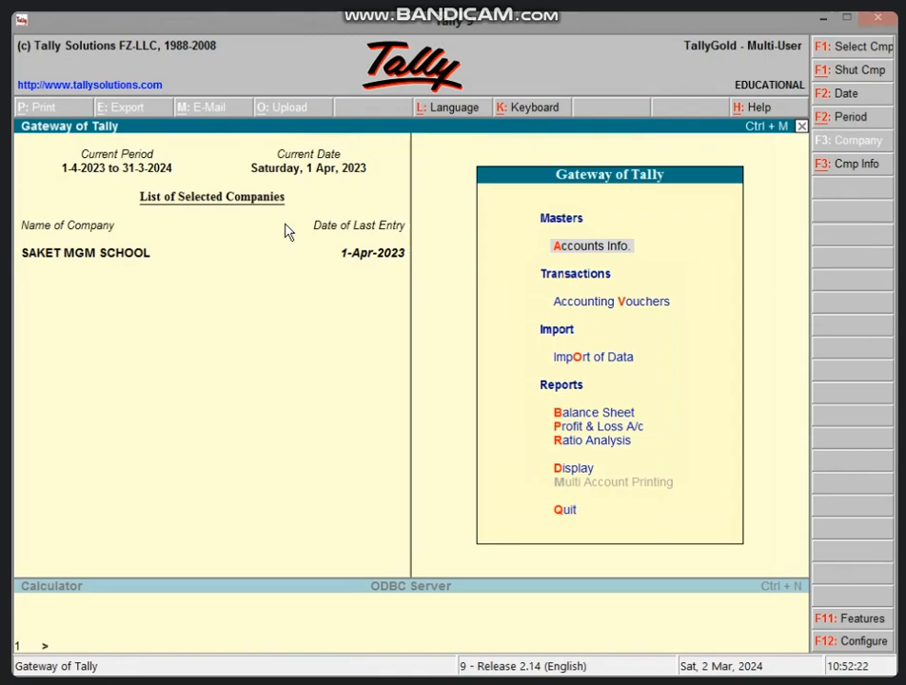
pyautogui.press('v')
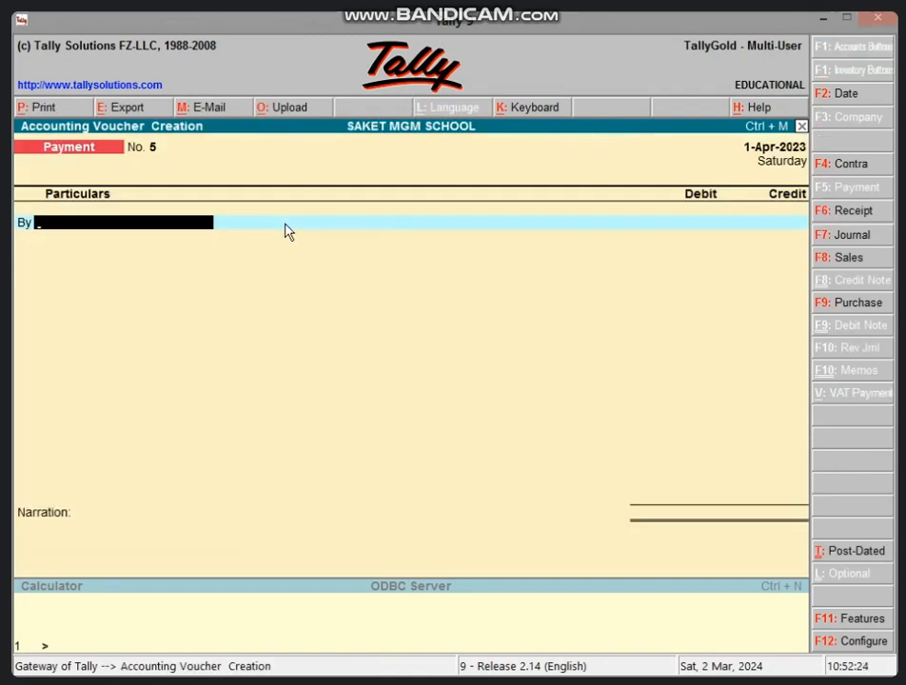
# Look up the maths teachers' ledgers by alias in the payment voucher, select MATH 10TH for the debit line, and discard the voucher.
pyautogui.write('MATH')
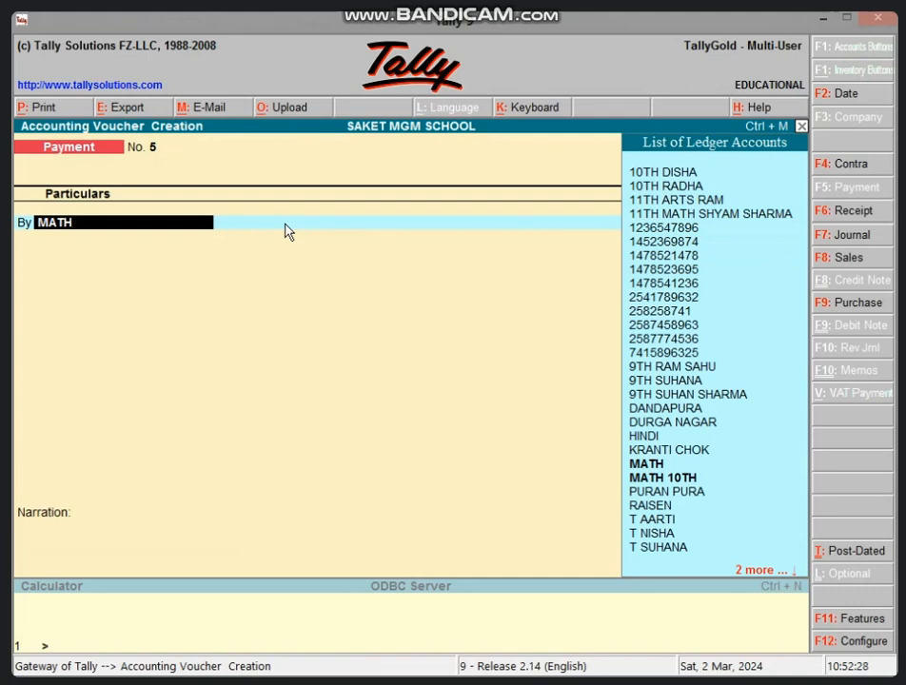
pyautogui.press('Down')
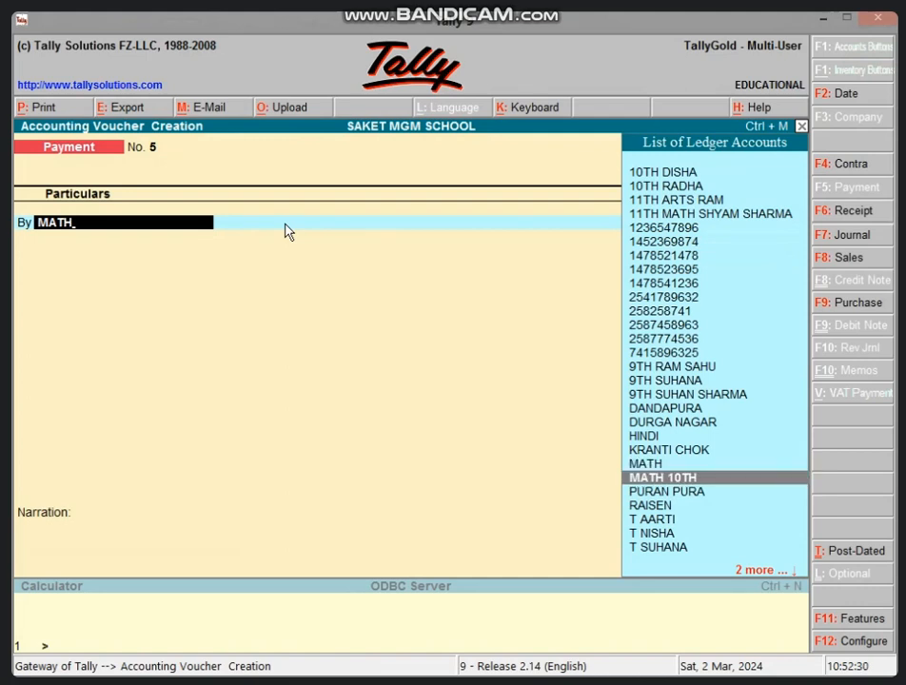
pyautogui.press('Up')
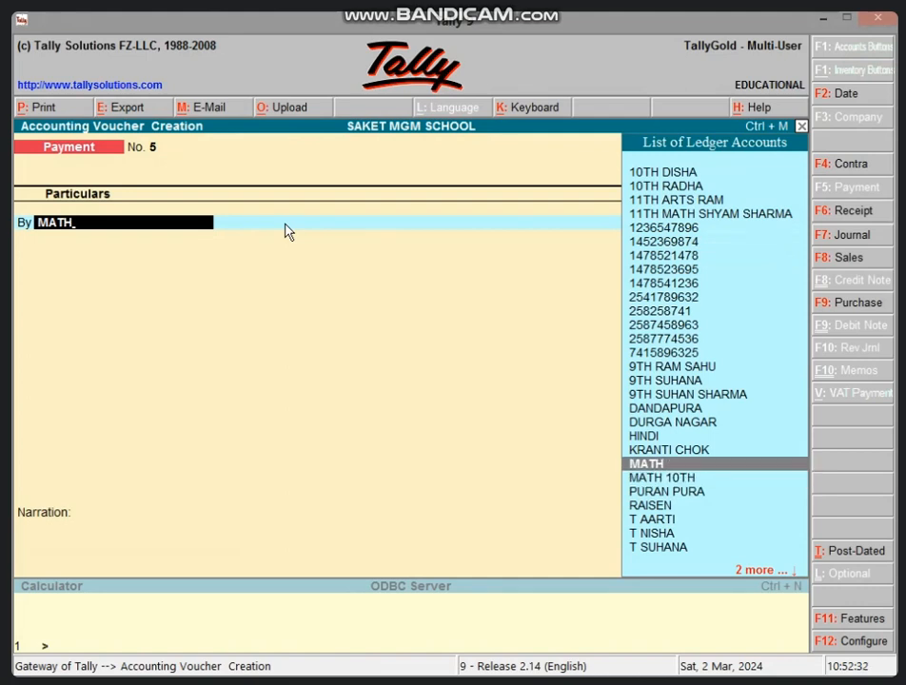
pyautogui.press('Down')
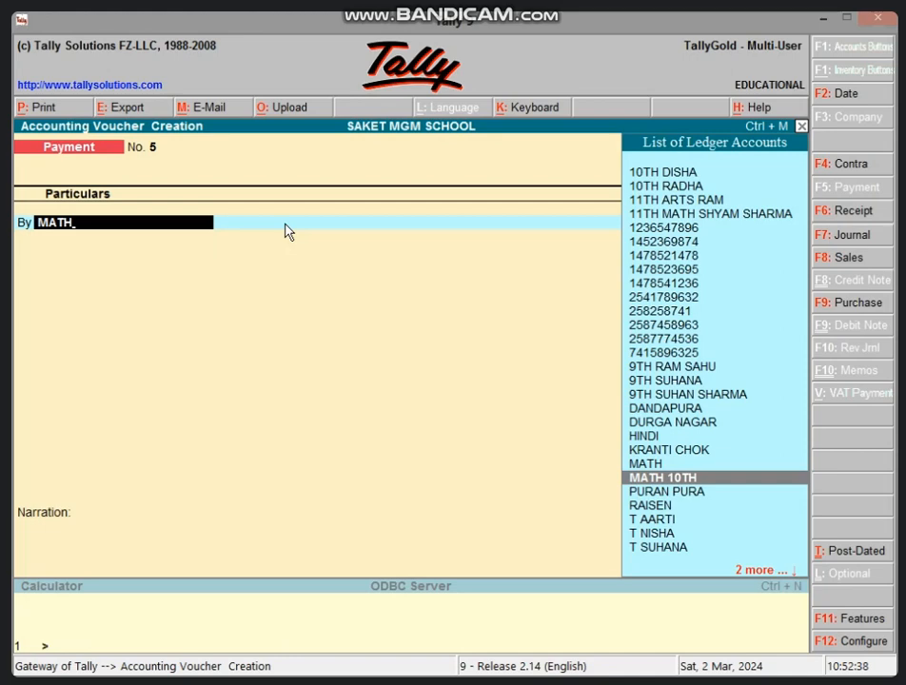
pyautogui.press('Return')
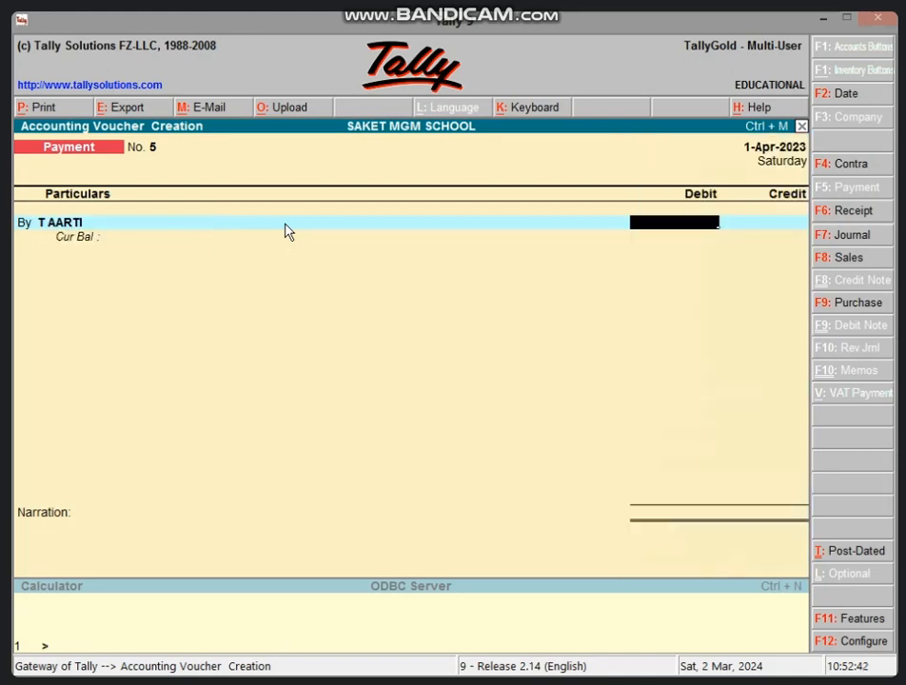
pyautogui.press('Escape')
pyautogui.press('Return')
pyautogui.press('Return')
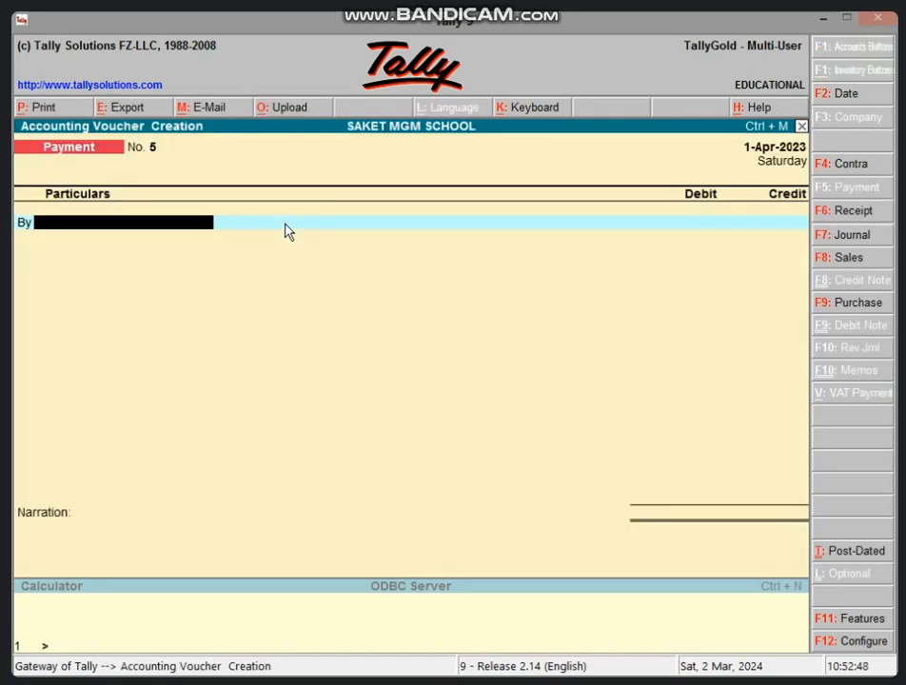
# Open a fresh payment voucher and search the debit ledgers for aliases starting with MA.
pyautogui.write('MA')
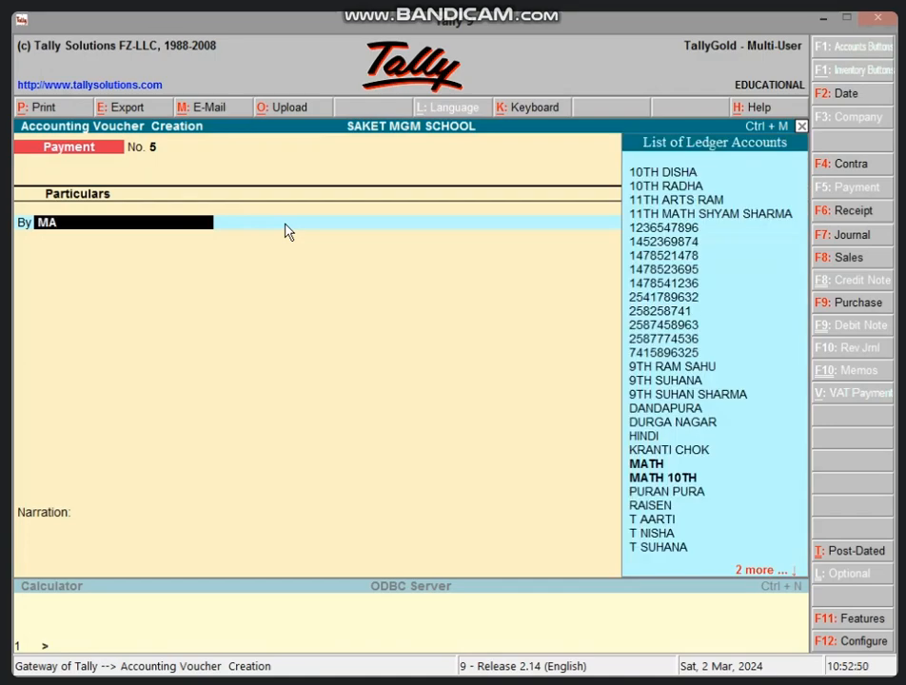